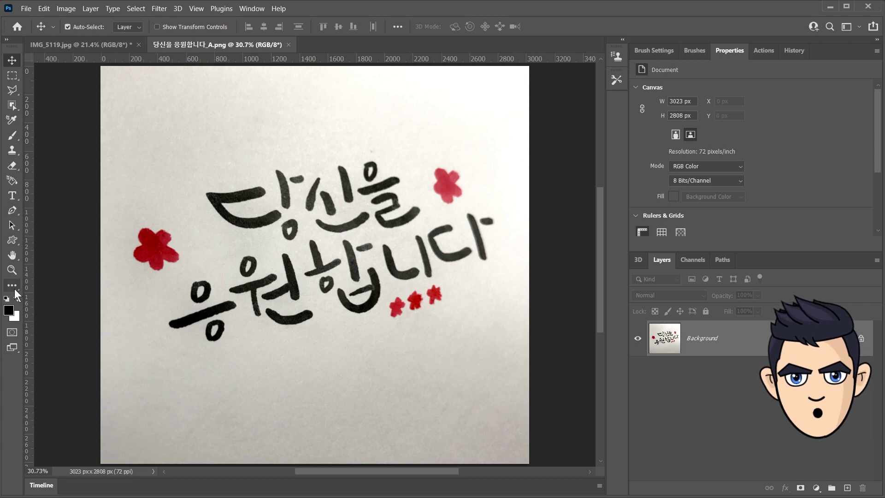
Step: Perspective-crop IMG_5119.jpg to the card's corners, giving a 2871 × 4156 px canvas
click(12, 287)
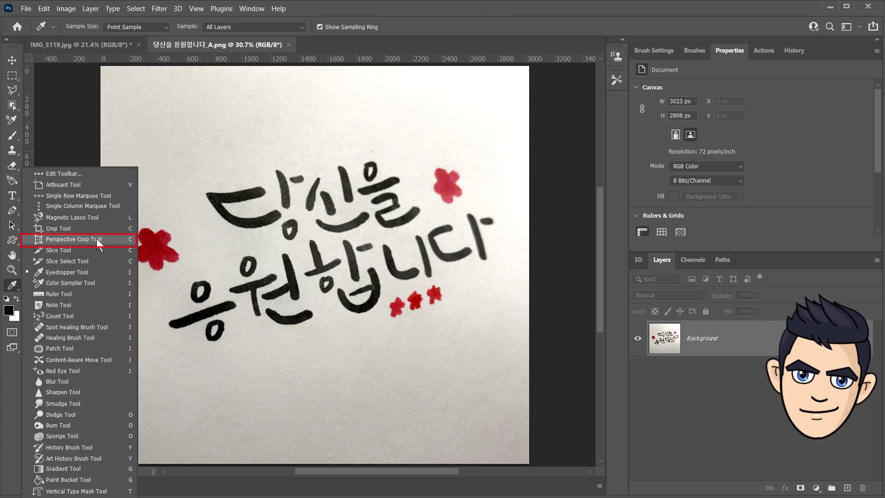
click(112, 238)
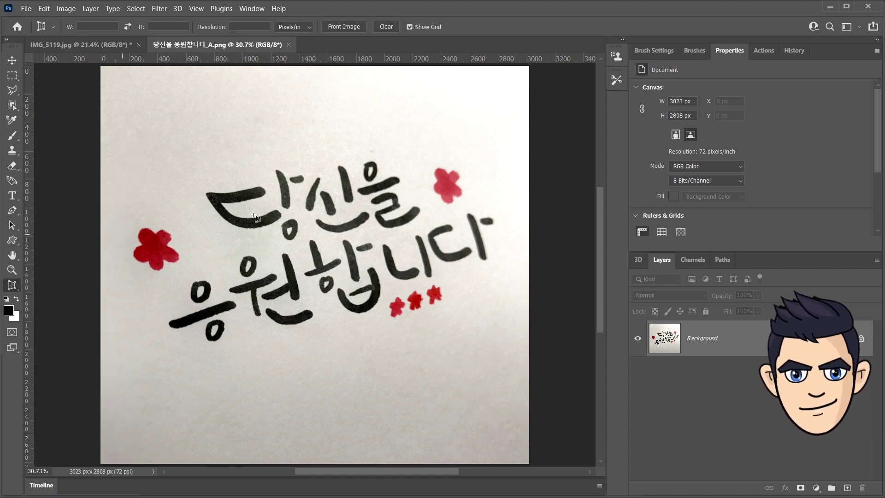
click(100, 44)
drag(166, 71, 444, 447)
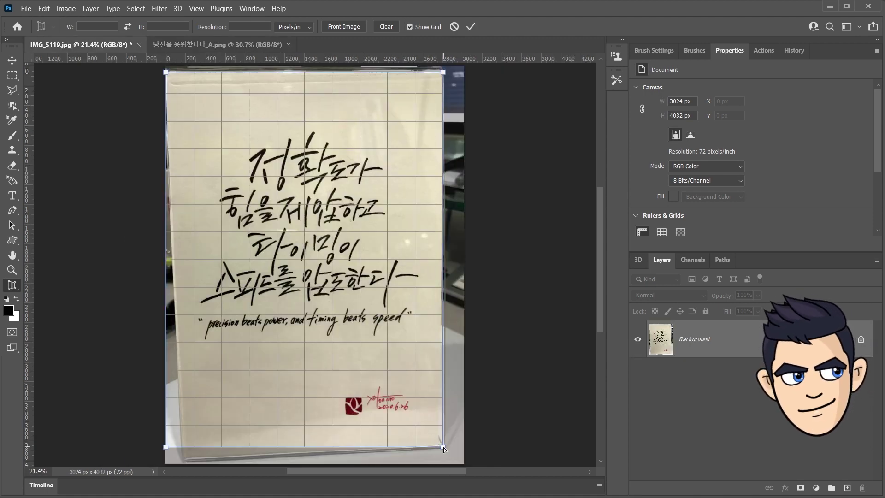
drag(443, 72, 442, 66)
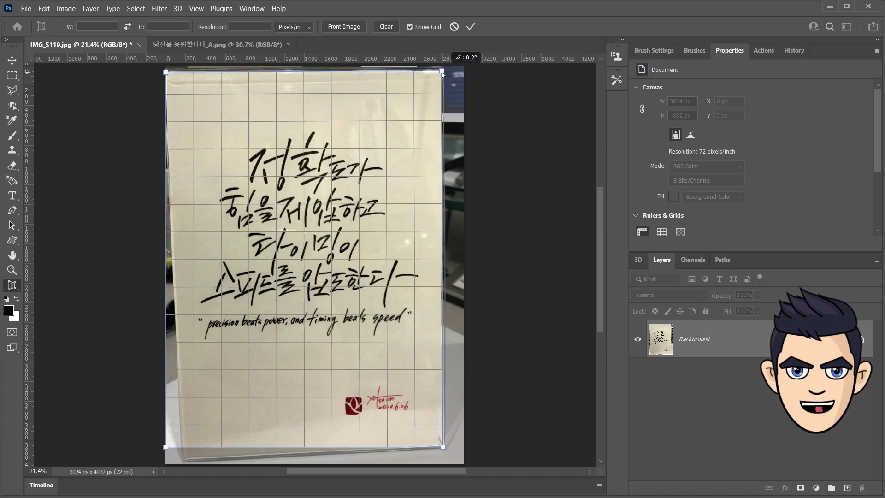
drag(164, 447, 183, 458)
key(Return)
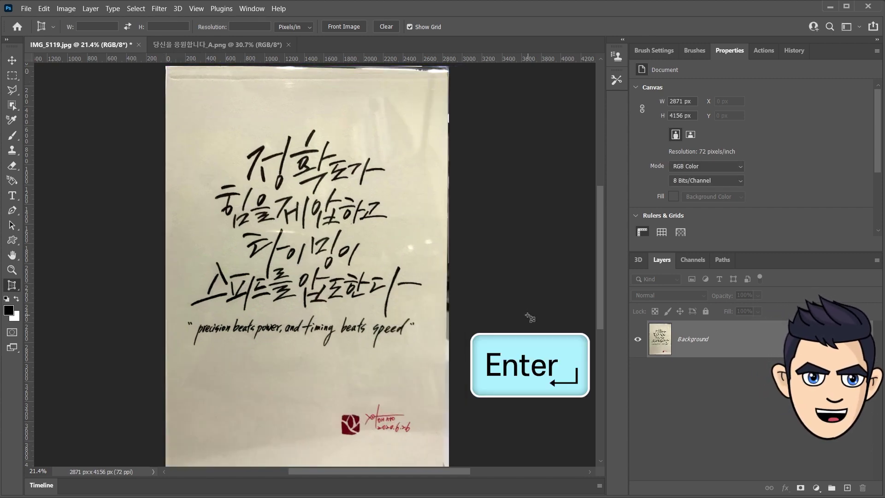
click(15, 64)
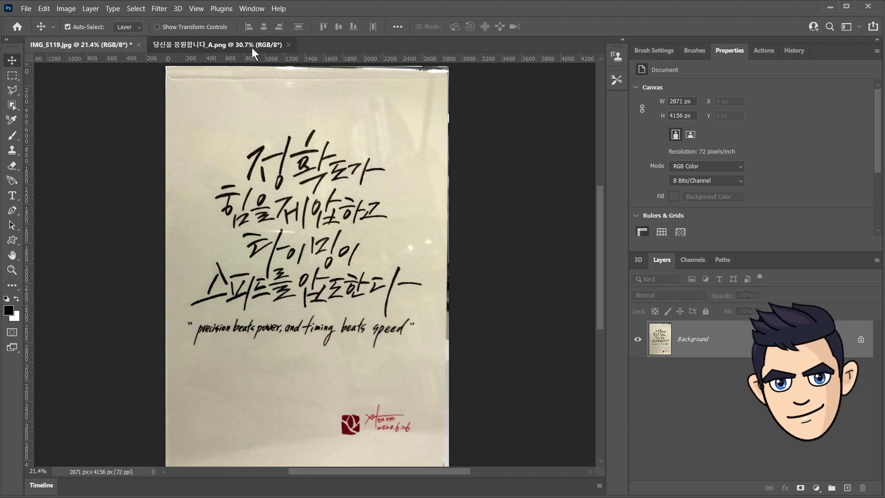
Step: Perspective-crop the flower calligraphy photo to the paper edges, giving 3699 × 1872 px
click(216, 44)
key(c)
mouse_move(112, 148)
mouse_down()
mouse_move(517, 365)
mouse_move(106, 188)
mouse_up()
drag(517, 148, 511, 115)
drag(110, 363, 124, 391)
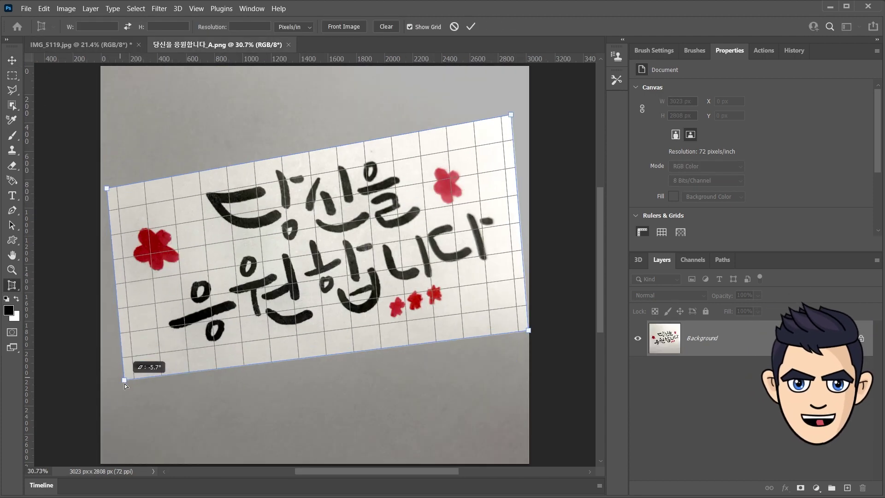
drag(514, 363, 528, 313)
drag(125, 391, 135, 394)
drag(528, 313, 528, 297)
drag(100, 183, 100, 177)
drag(500, 112, 491, 118)
drag(135, 395, 140, 400)
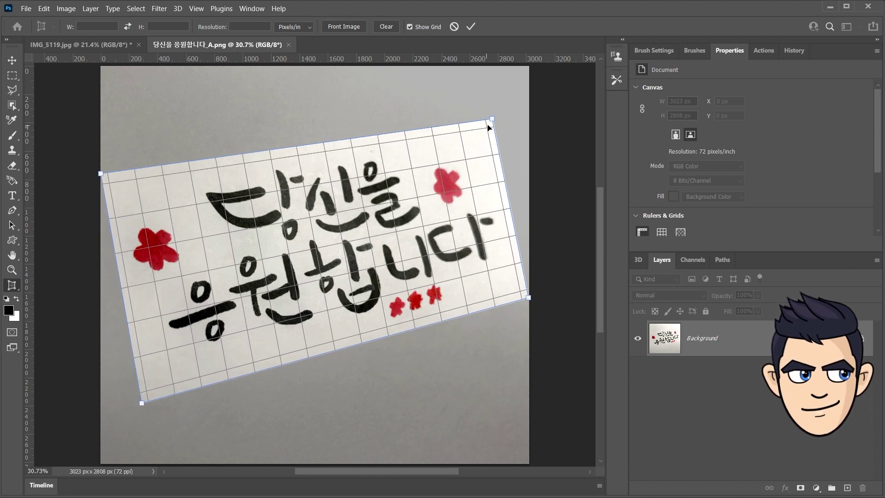
key(Return)
key(v)
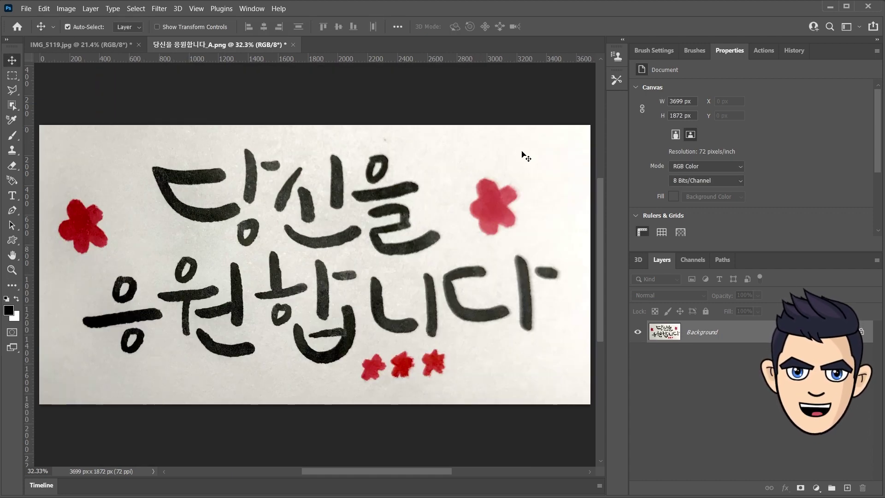
Step: Brighten the paper with a Levels adjustment and save the photo
click(70, 13)
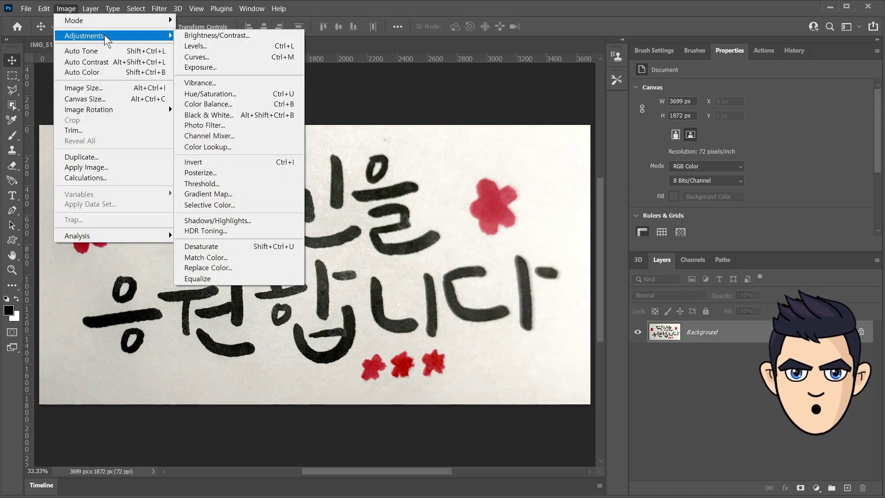
click(203, 46)
drag(625, 166, 626, 166)
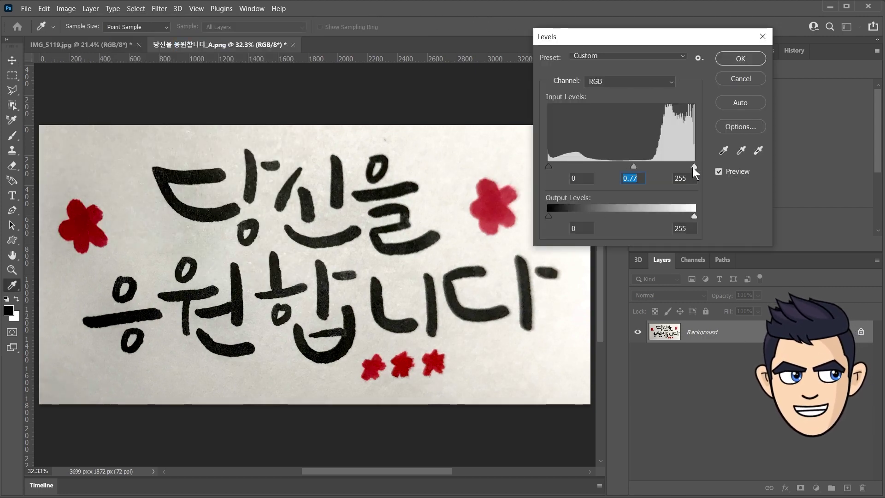
drag(693, 166, 676, 167)
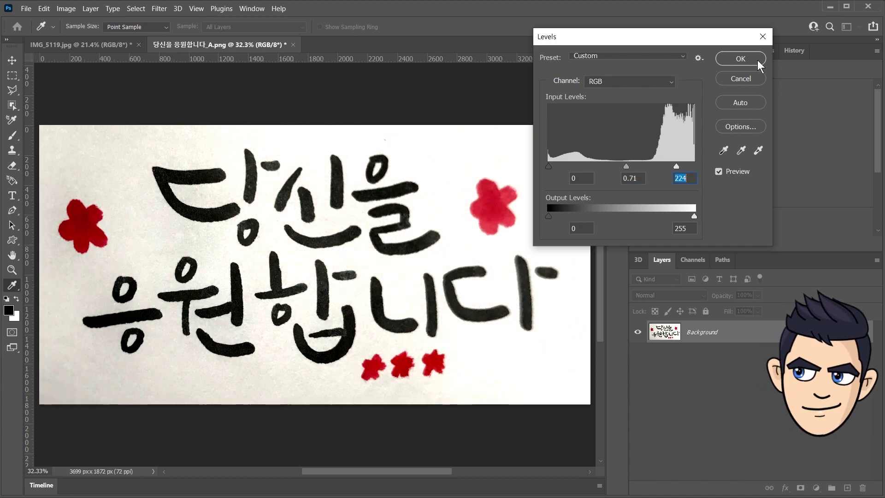
click(739, 58)
click(26, 8)
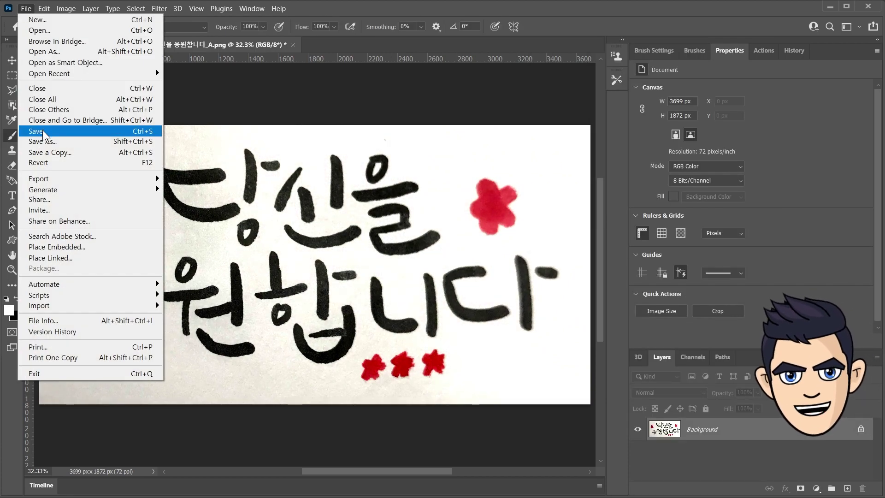
click(43, 132)
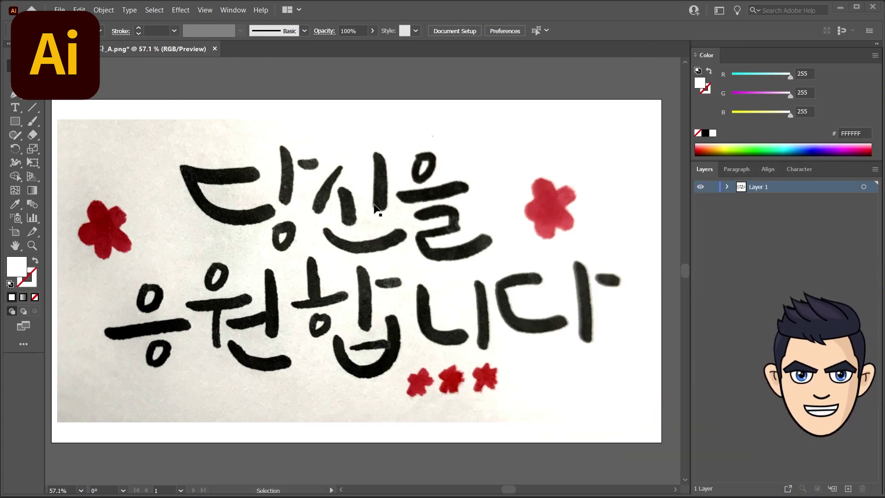
Step: Image Trace the placed calligraphy image into black shapes and open the Image Trace panel
click(358, 170)
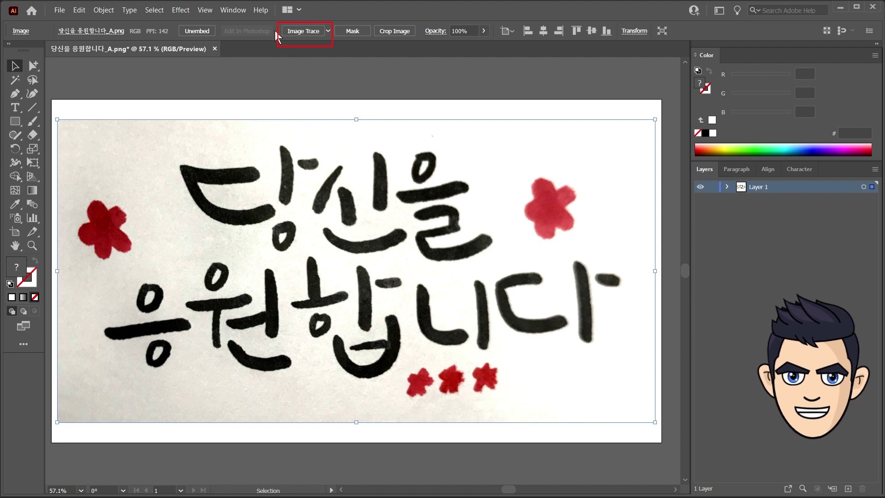
click(299, 33)
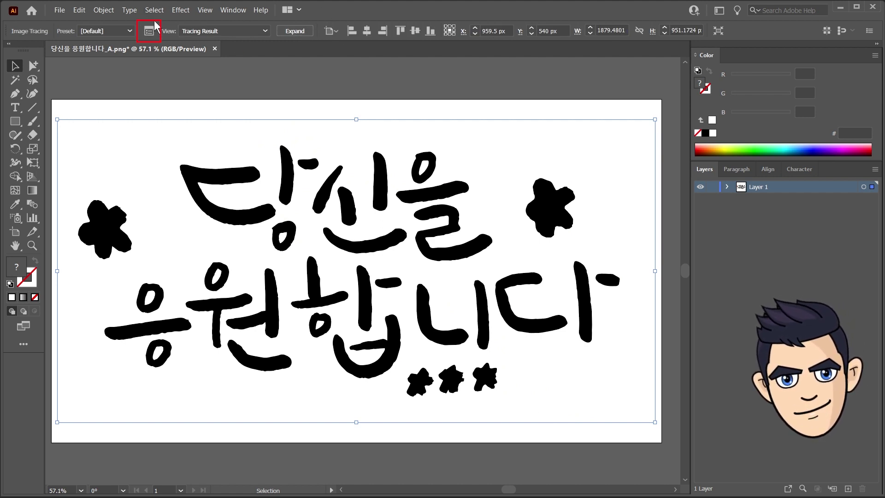
click(149, 31)
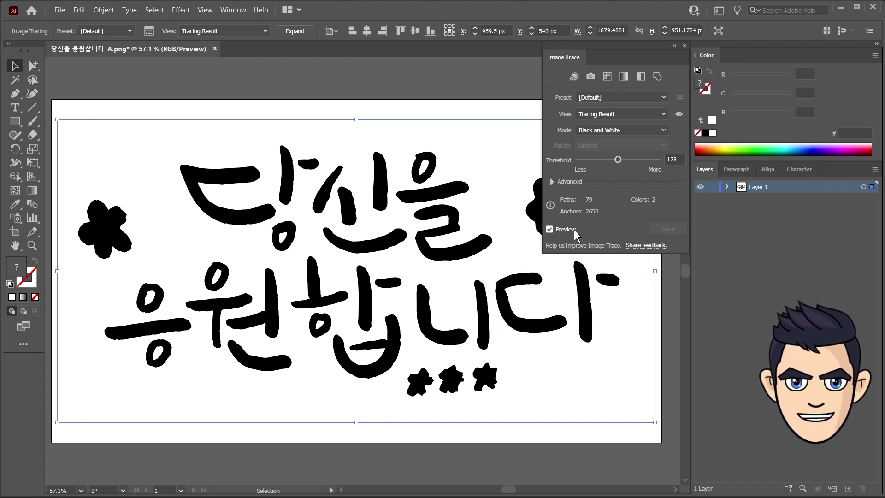
click(684, 46)
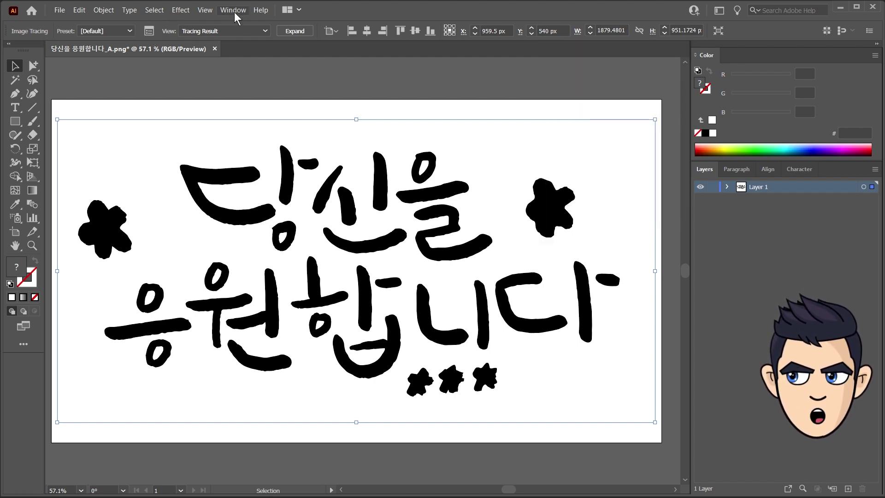
click(233, 10)
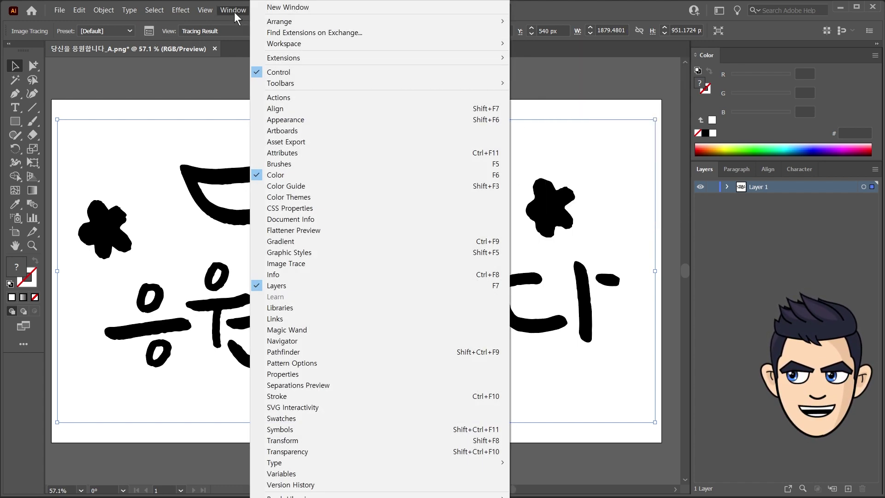
click(307, 266)
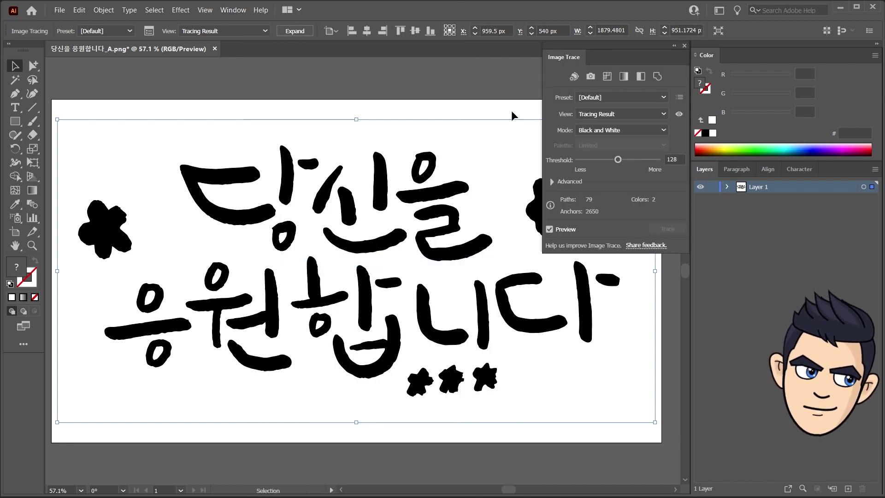
click(549, 229)
click(550, 229)
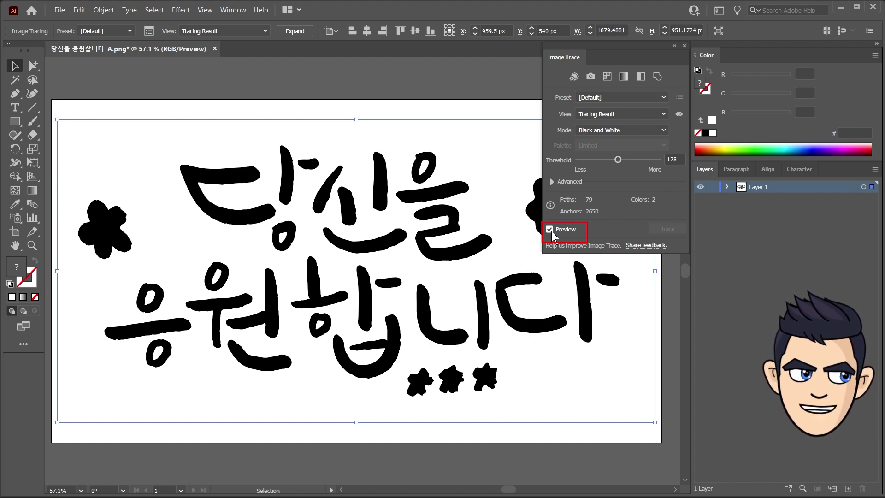
drag(617, 159, 637, 159)
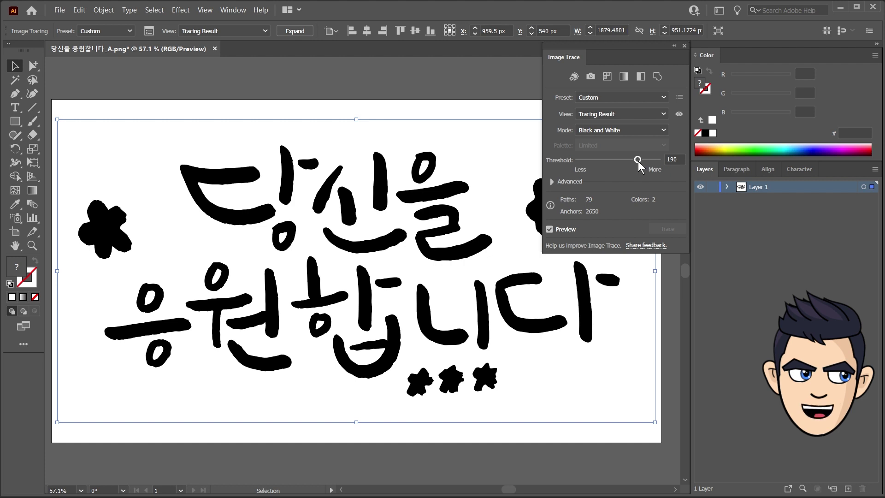
drag(638, 159, 599, 159)
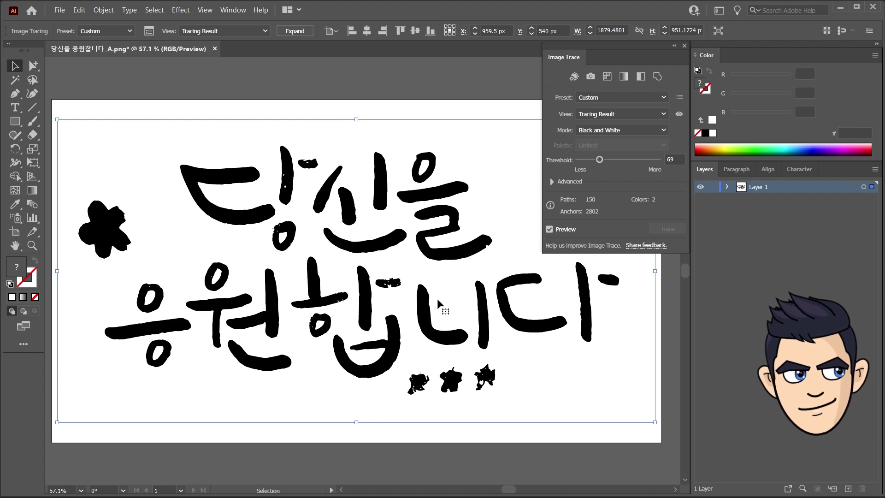
click(662, 97)
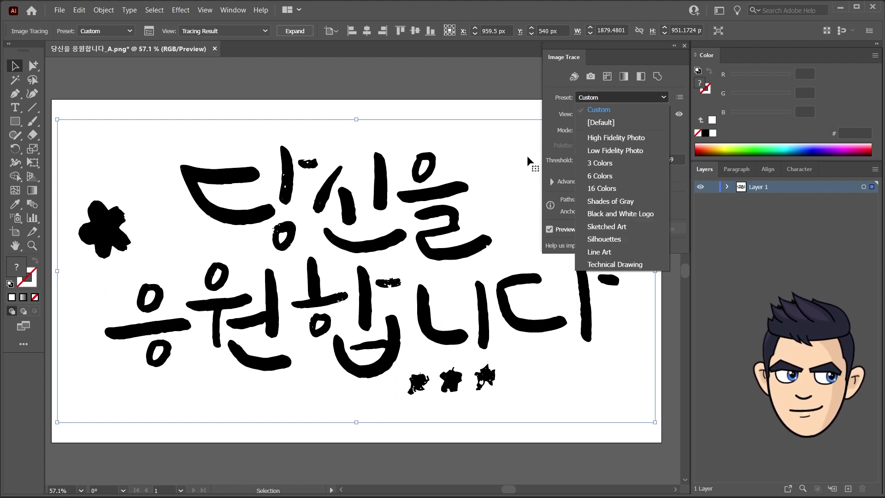
click(600, 123)
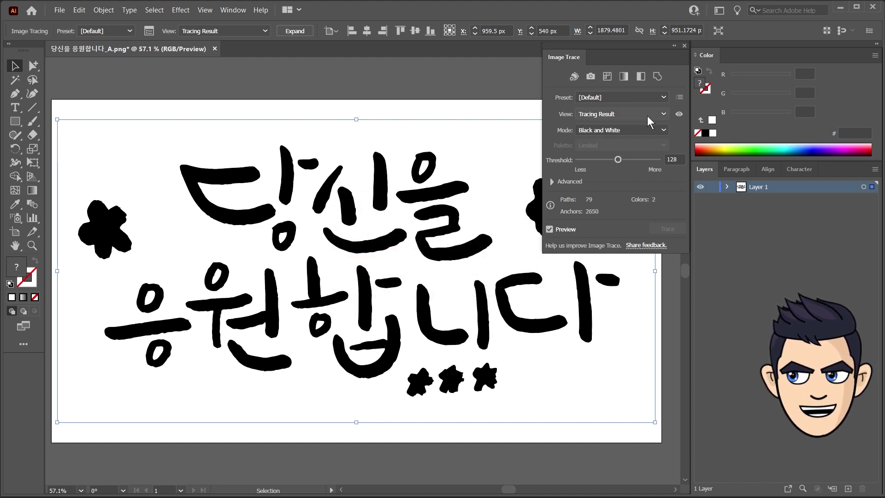
Step: Set the trace view to outlines over the source image and keep Black and White mode
click(634, 116)
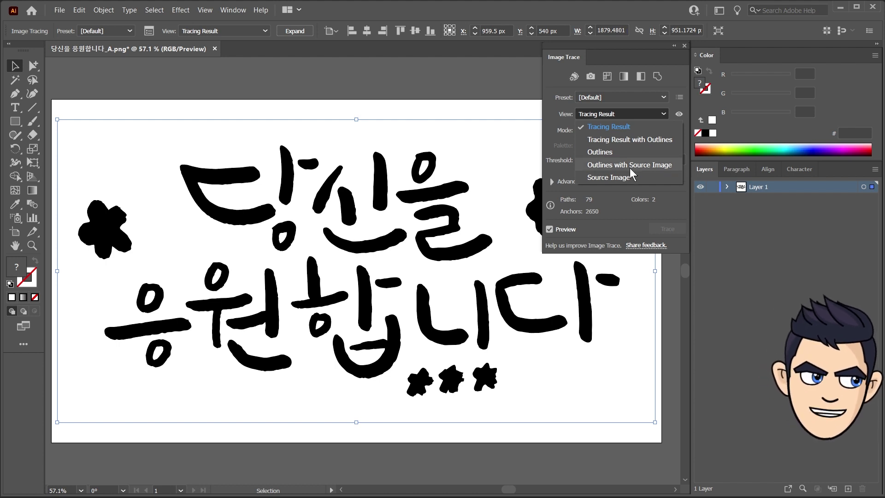
click(673, 164)
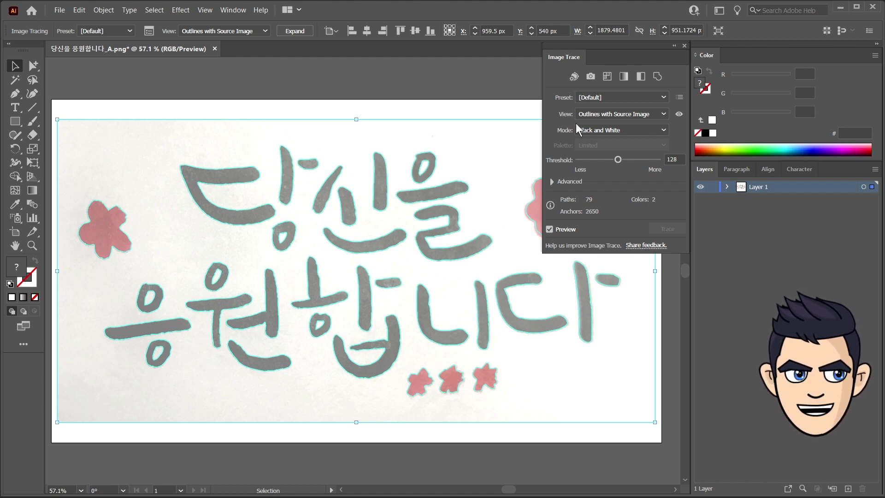
click(592, 130)
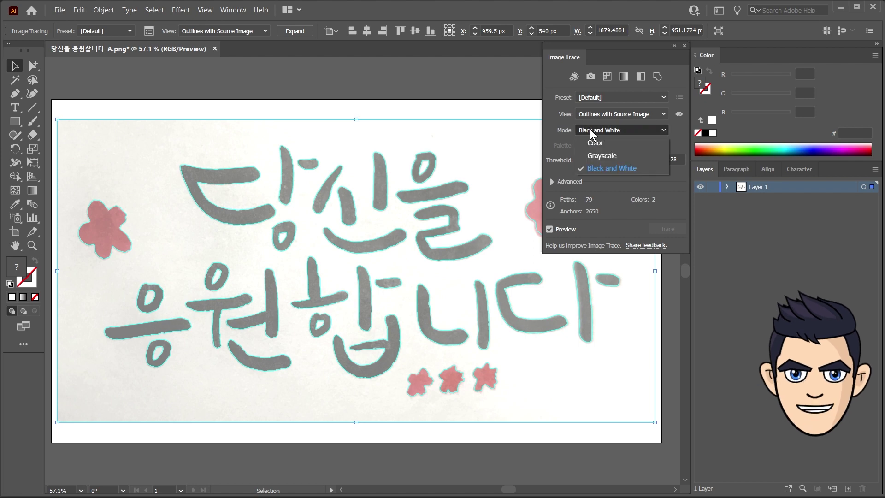
click(613, 169)
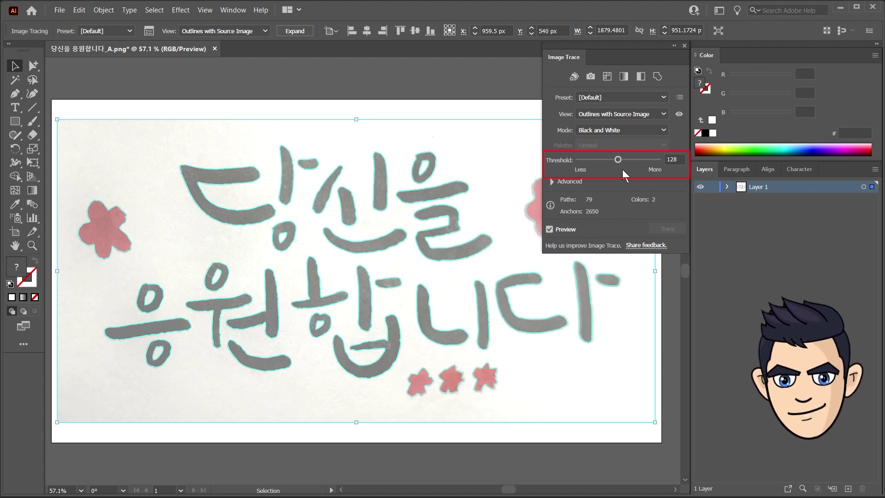
Step: Test Threshold at 35 and 213, enter 128, then drag it higher to clean the letters
drag(618, 159, 590, 169)
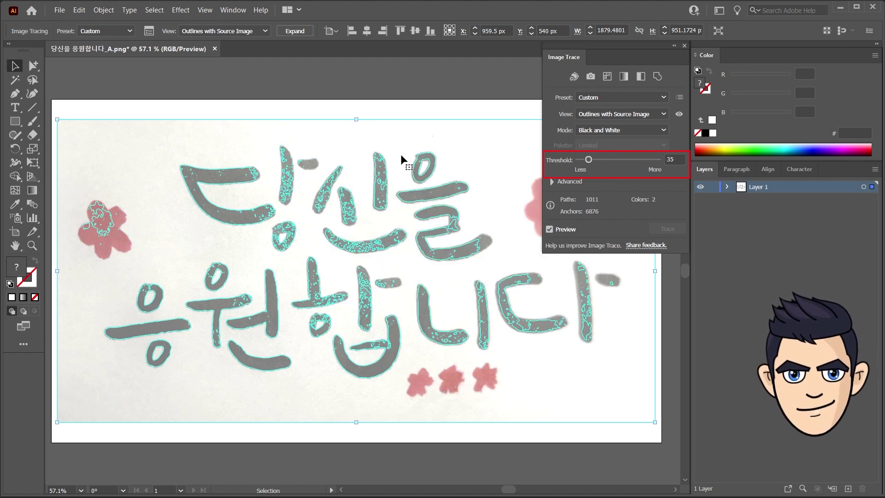
drag(645, 161, 645, 162)
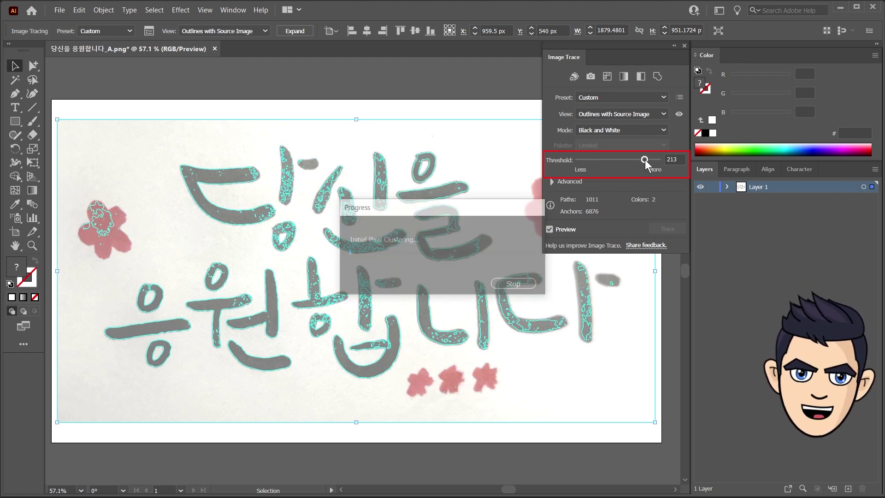
double_click(676, 158)
text(128)
key(Return)
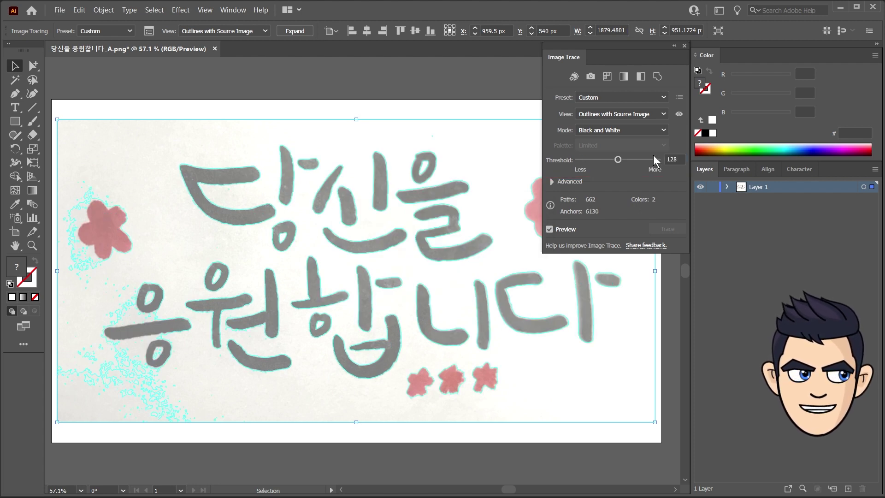
mouse_move(618, 160)
mouse_down()
mouse_move(599, 159)
mouse_move(682, 164)
mouse_move(627, 161)
mouse_move(638, 164)
mouse_up()
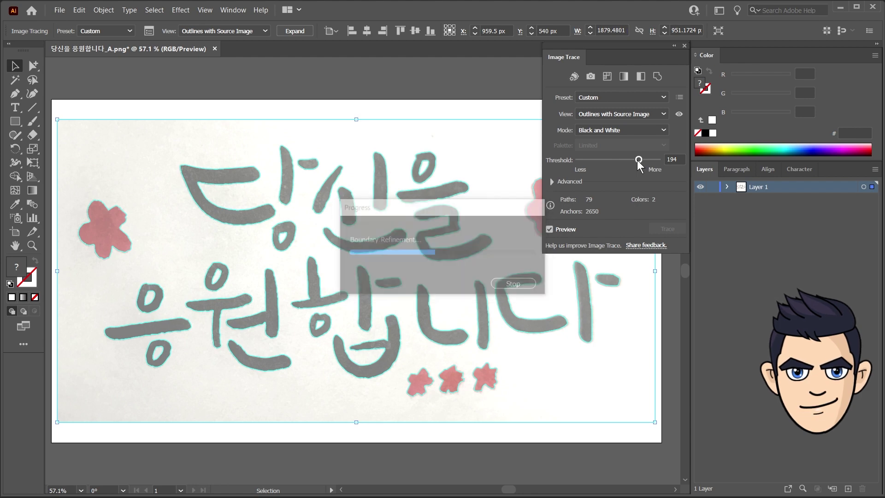
click(675, 161)
Step: Set Threshold to 180, reveal the Advanced settings, and zoom in on the lettering edges
text(180)
key(Return)
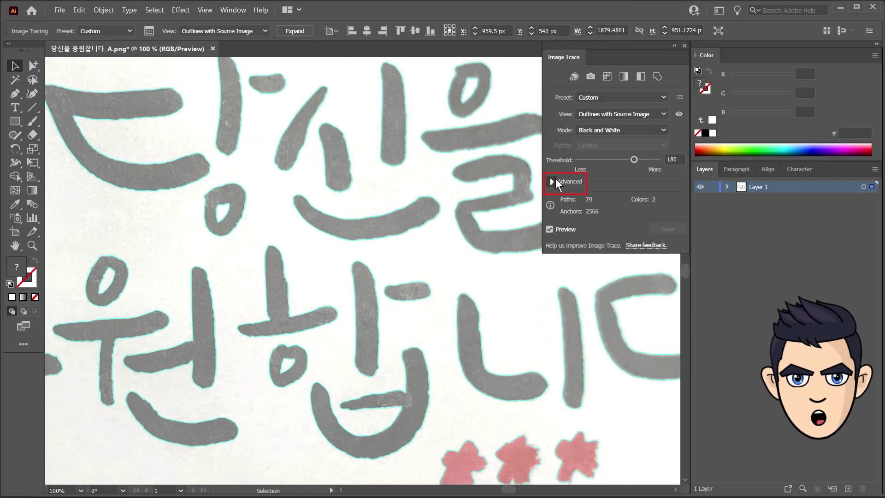
click(551, 181)
key(ctrl+0)
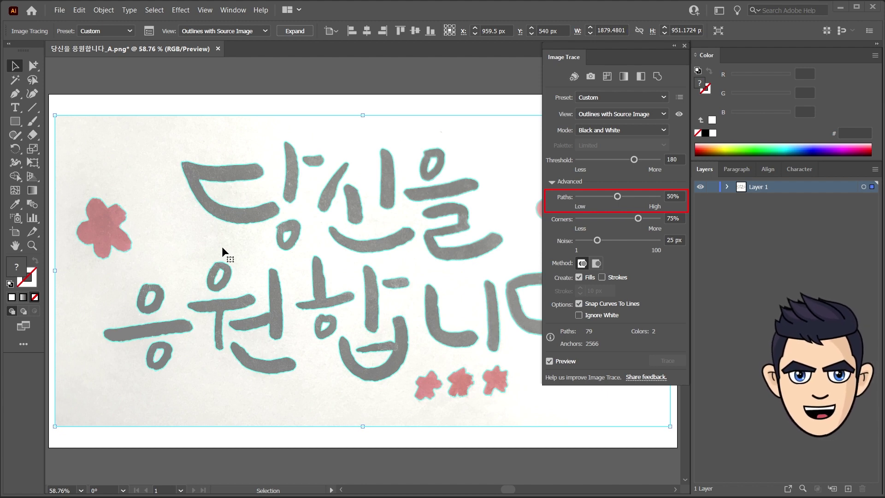
click(32, 247)
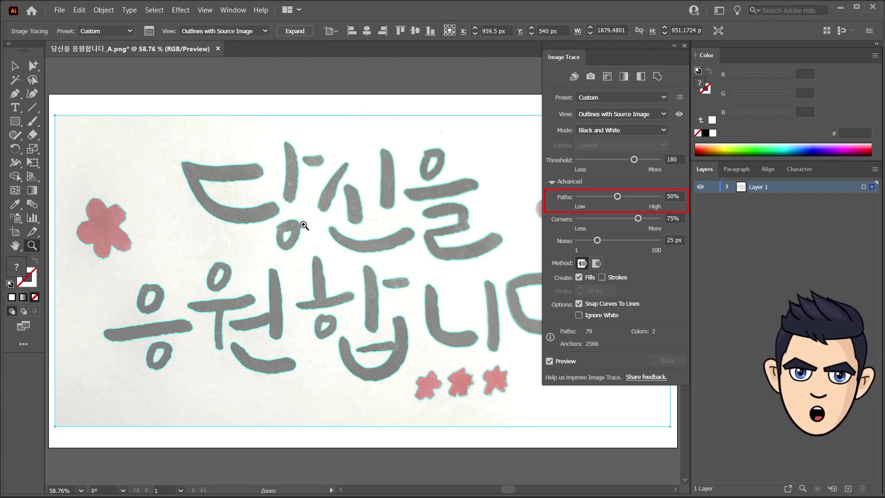
click(304, 226)
click(355, 248)
key(space)
mouse_move(204, 247)
mouse_down()
mouse_move(297, 241)
mouse_move(148, 250)
mouse_up()
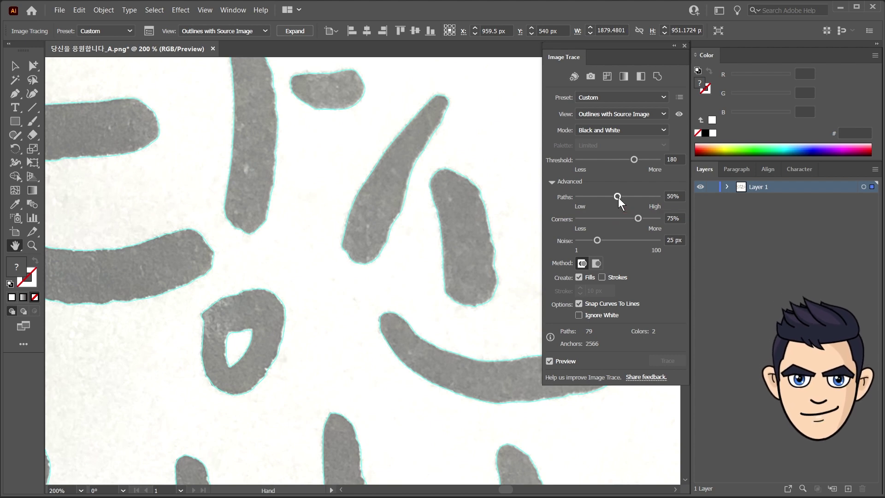
Step: Test Paths at maximum and 26%, then set path fidelity to 80%
drag(618, 196, 685, 205)
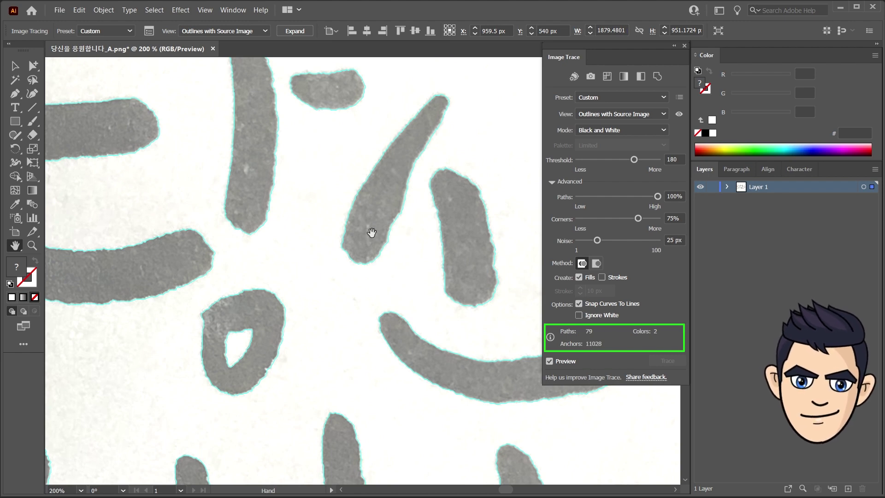
drag(651, 201, 596, 202)
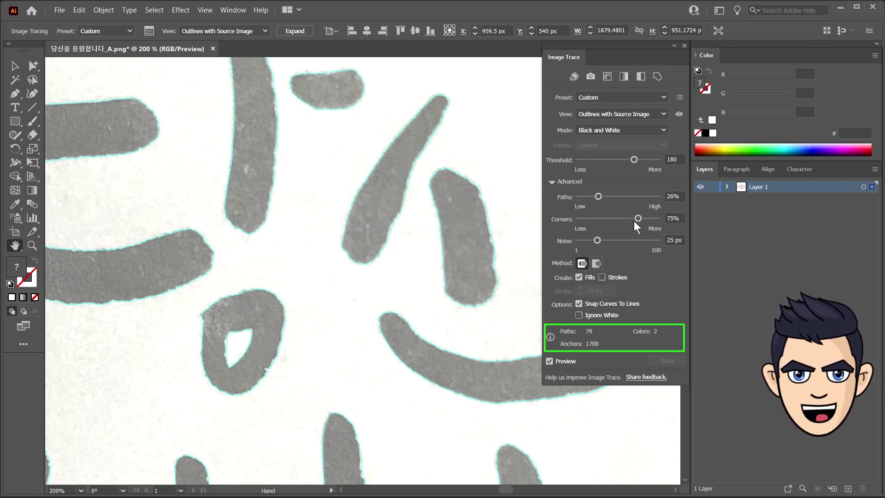
double_click(673, 196)
text(80)
key(Return)
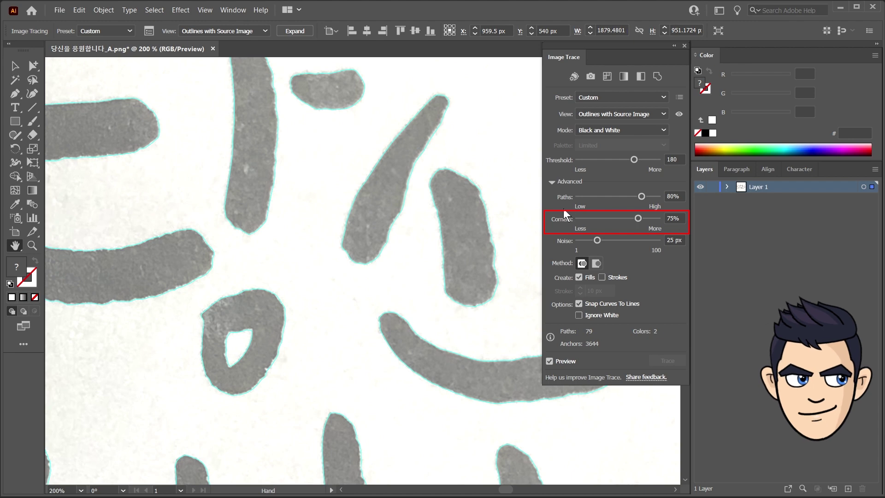
Step: Zoom in on the small o, test the Corners slider, then set Corners to 30%
ctrl+click(271, 345)
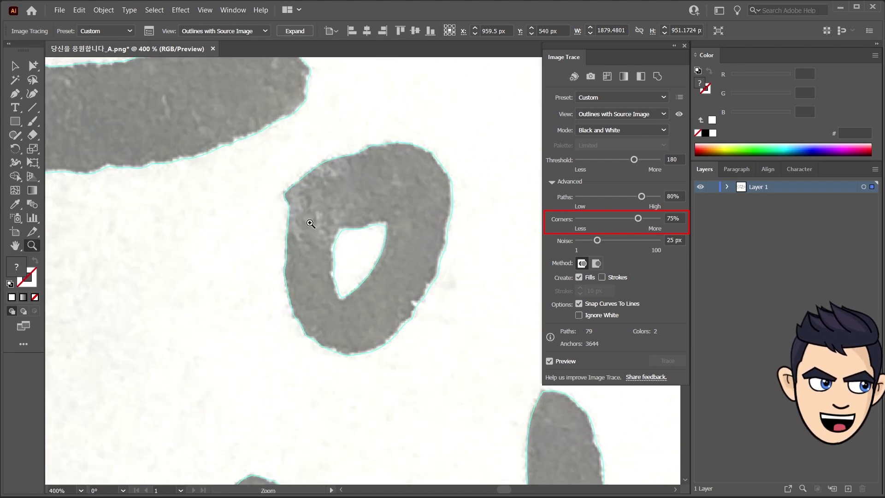
drag(638, 218, 667, 221)
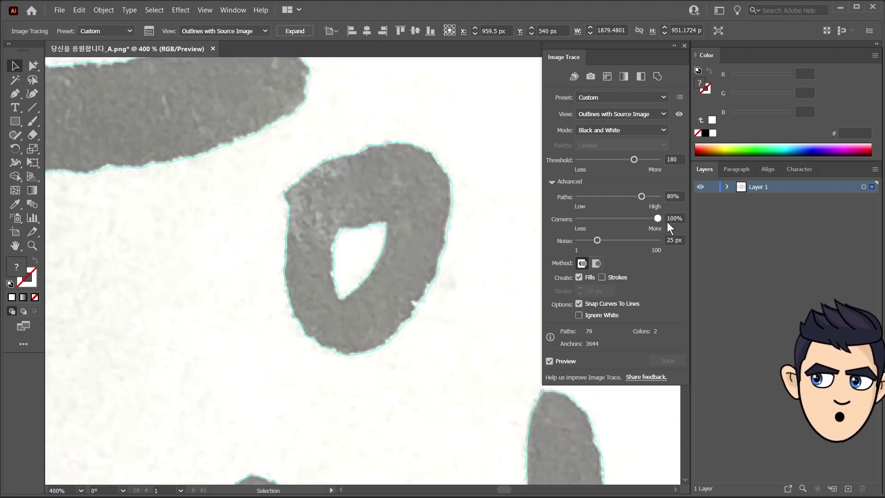
drag(657, 218, 582, 223)
ctrl+click(345, 306)
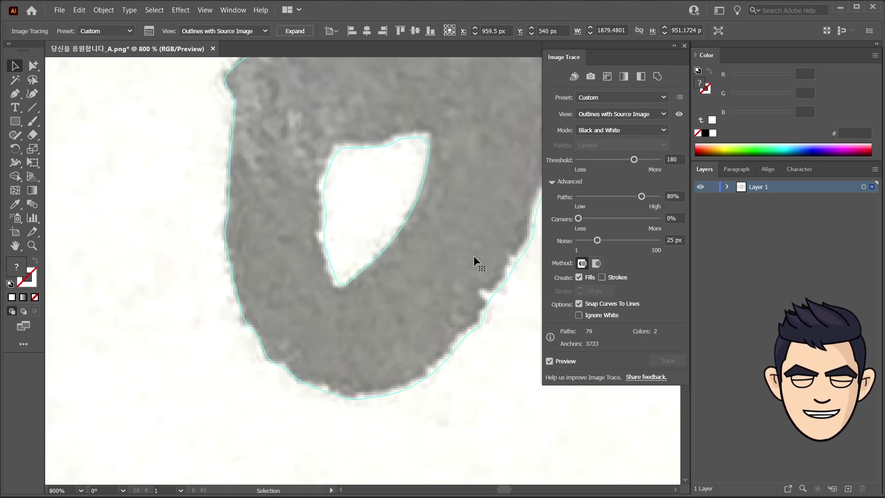
double_click(673, 218)
text(30)
key(Return)
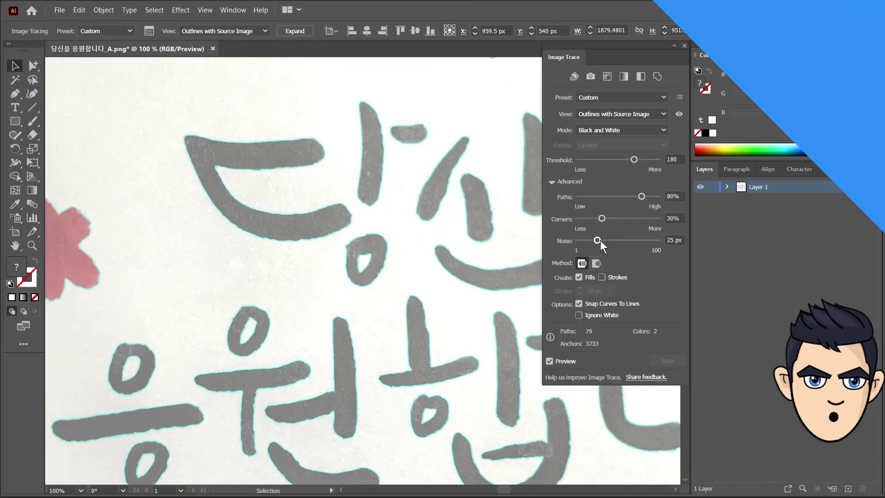
Step: Test Noise at 70 px and 5 px, then set Noise to 20 px
drag(597, 240, 633, 240)
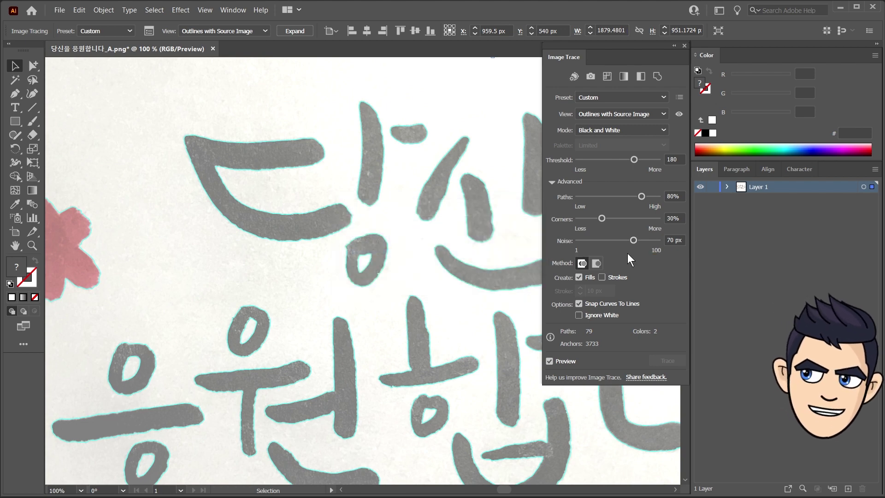
drag(631, 240, 582, 240)
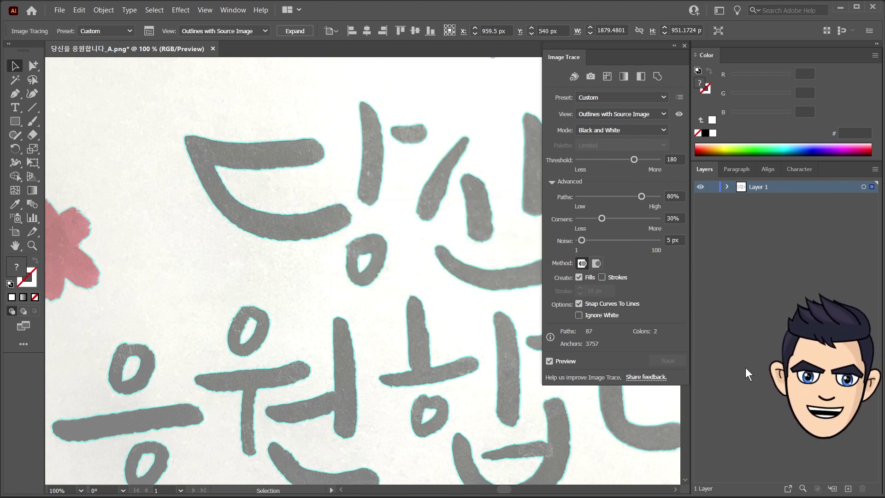
double_click(681, 241)
text(20)
key(Return)
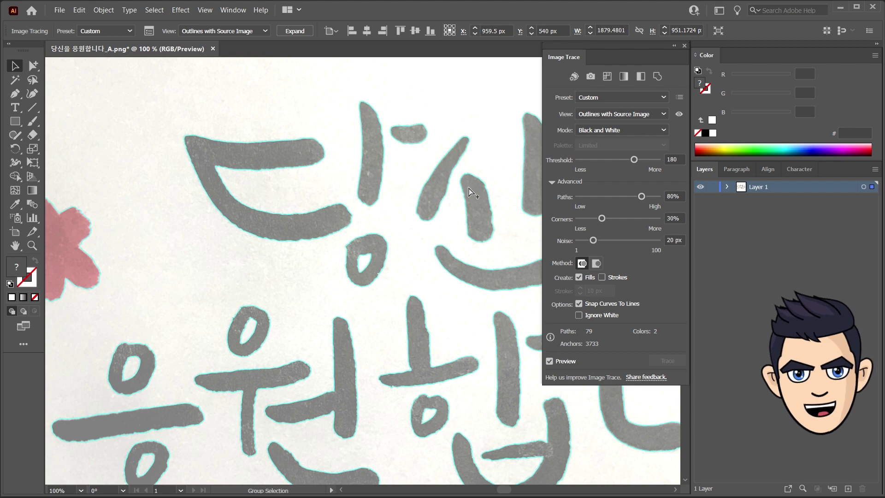
Step: Switch to Tracing Result view, show the grid, and reposition the traced artwork on the artboard
key(ctrl+0)
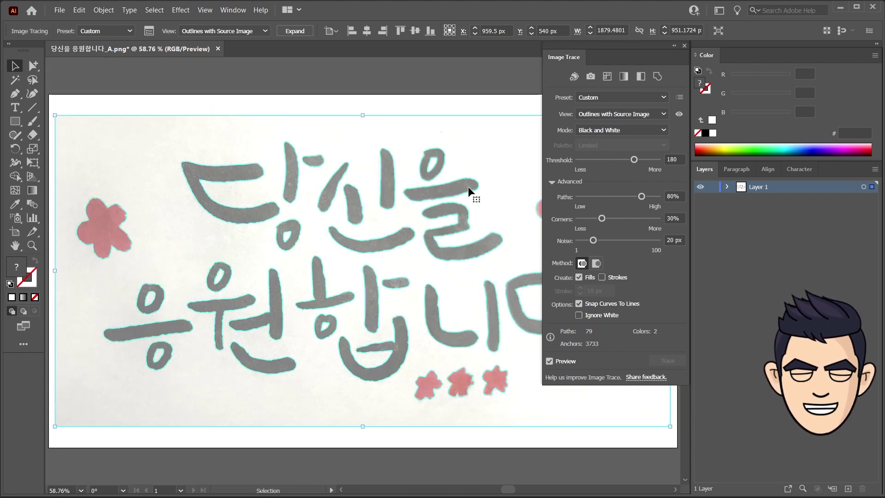
click(624, 115)
click(623, 126)
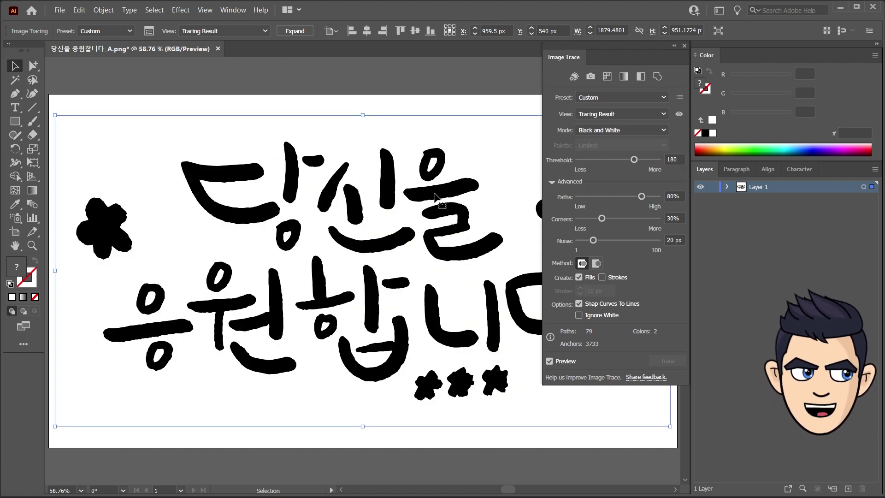
key(ctrl+apostrophe)
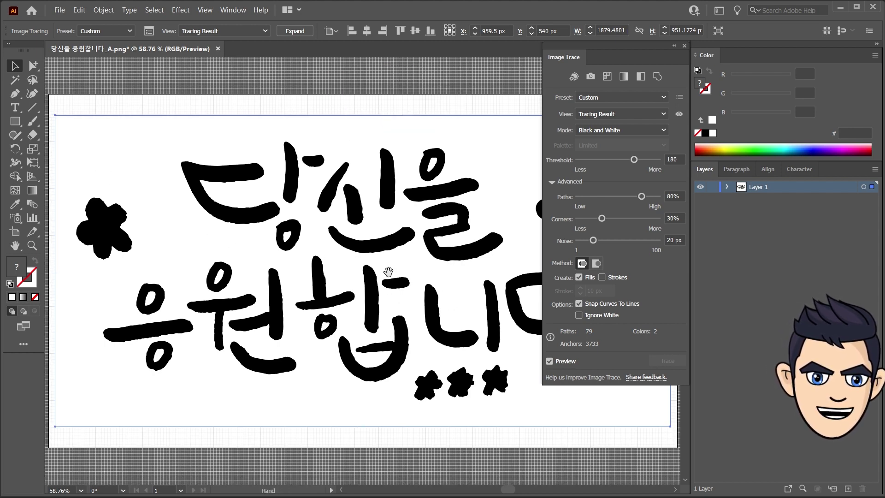
scroll(387, 288, right, 5)
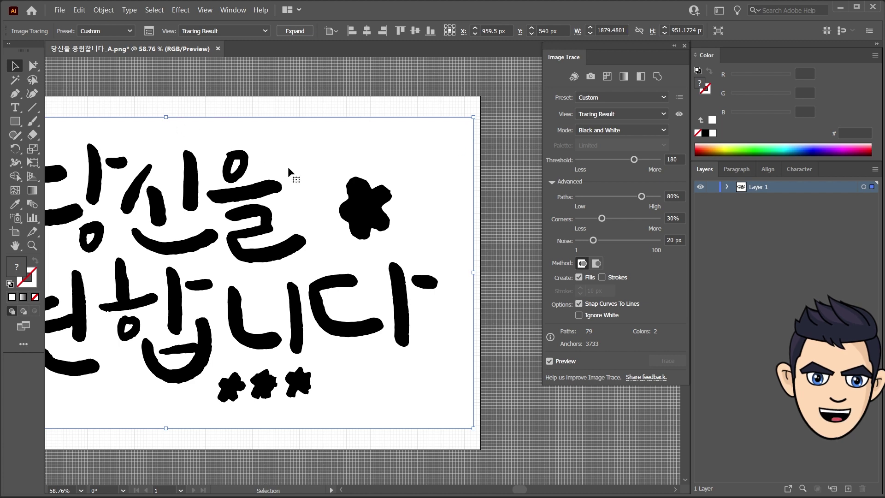
drag(287, 167, 371, 167)
drag(453, 122, 490, 168)
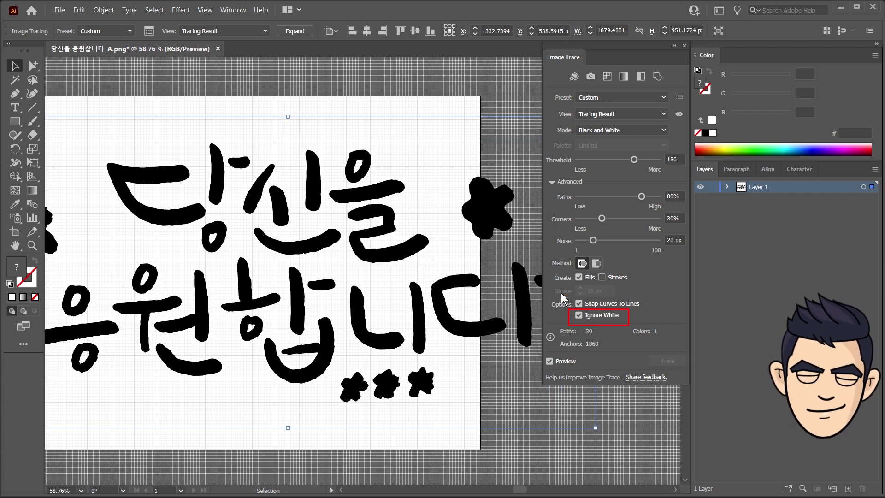
mouse_move(358, 211)
mouse_down()
mouse_move(339, 195)
mouse_move(436, 303)
mouse_up()
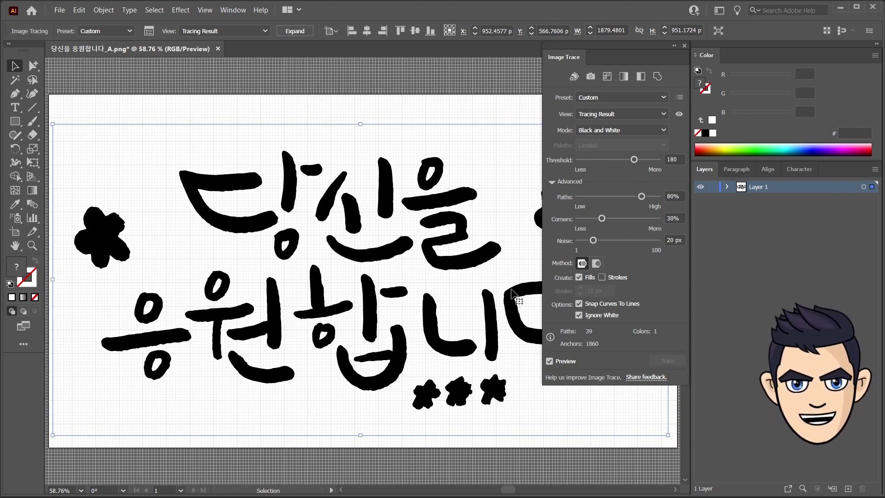
Step: Expand the trace into paths and fill the left flower dark grey
click(292, 29)
key(ctrl+y)
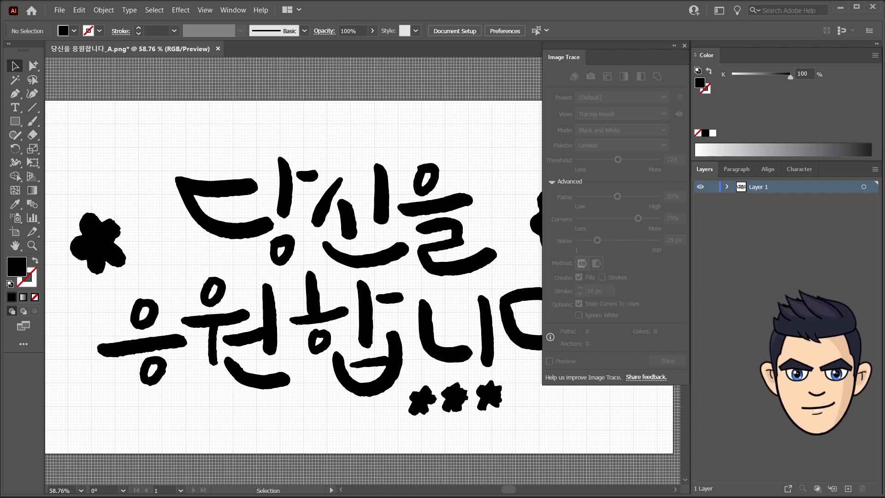
drag(34, 65, 88, 80)
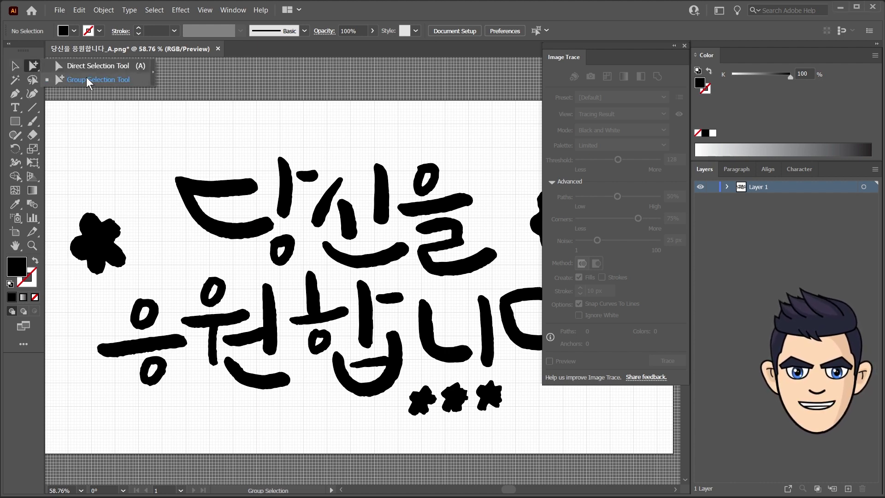
click(95, 250)
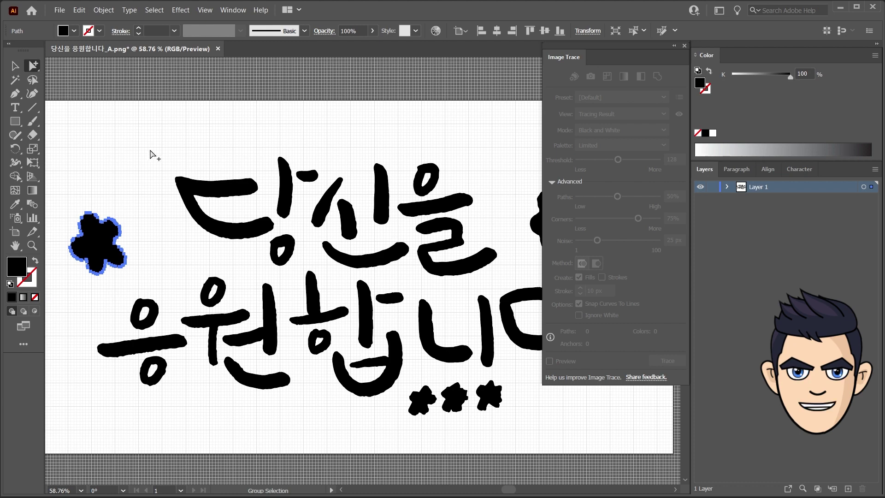
double_click(20, 273)
click(452, 241)
click(584, 223)
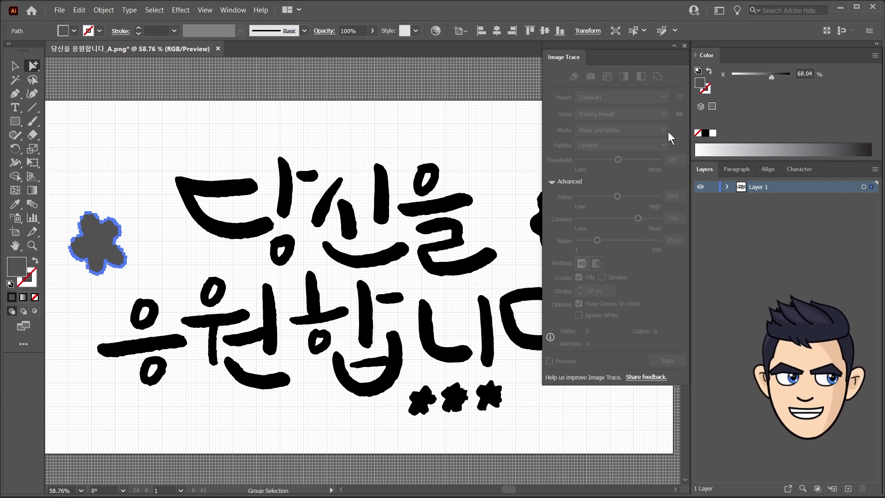
Step: Select all the traced lettering and switch the Color panel to RGB
click(874, 56)
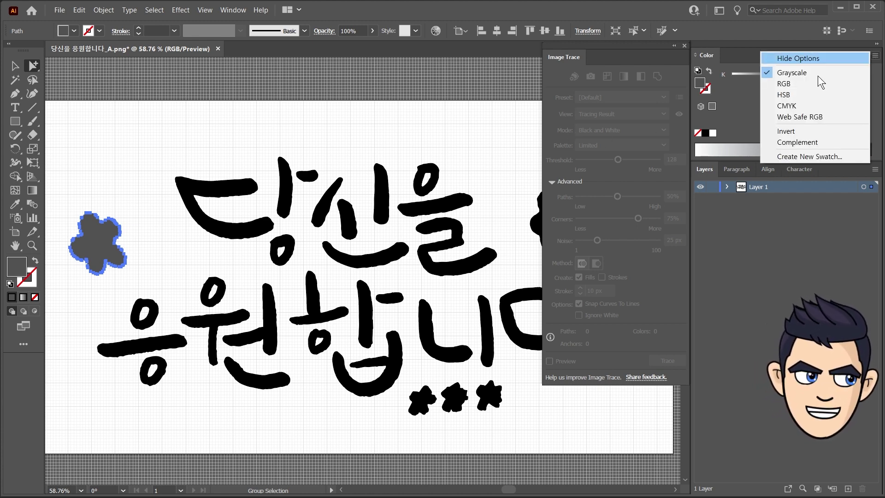
click(15, 65)
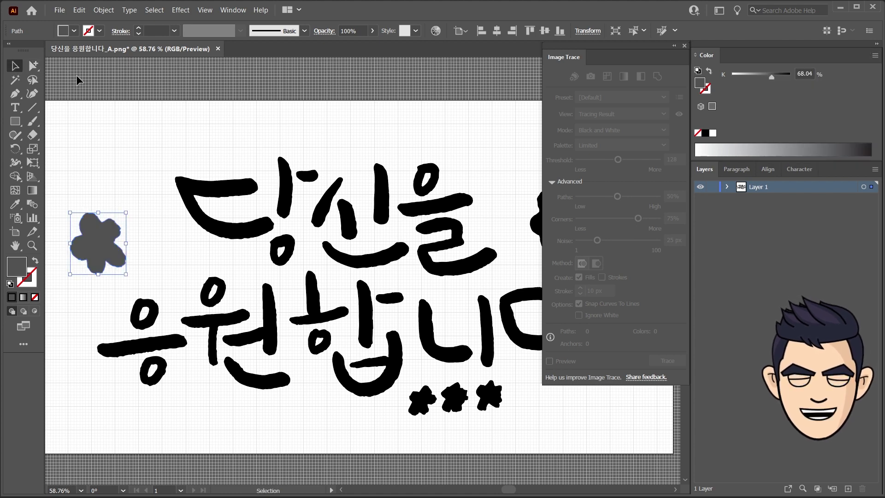
click(132, 84)
key(ctrl+a)
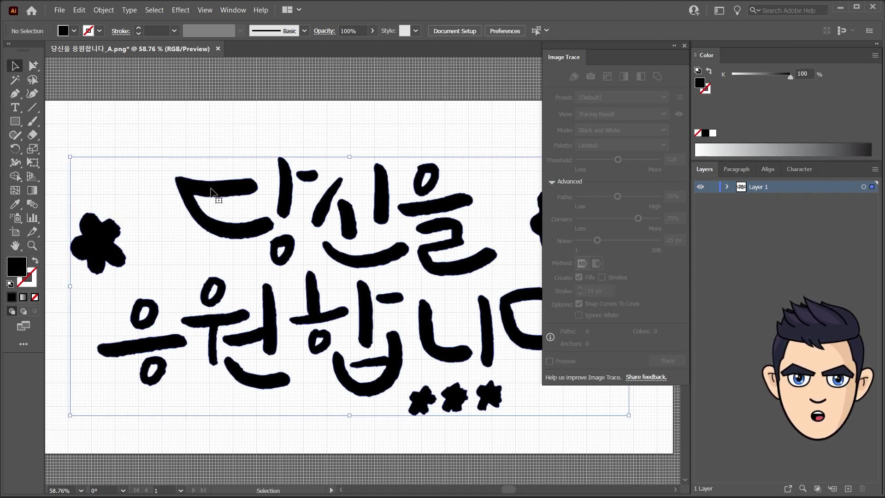
click(873, 56)
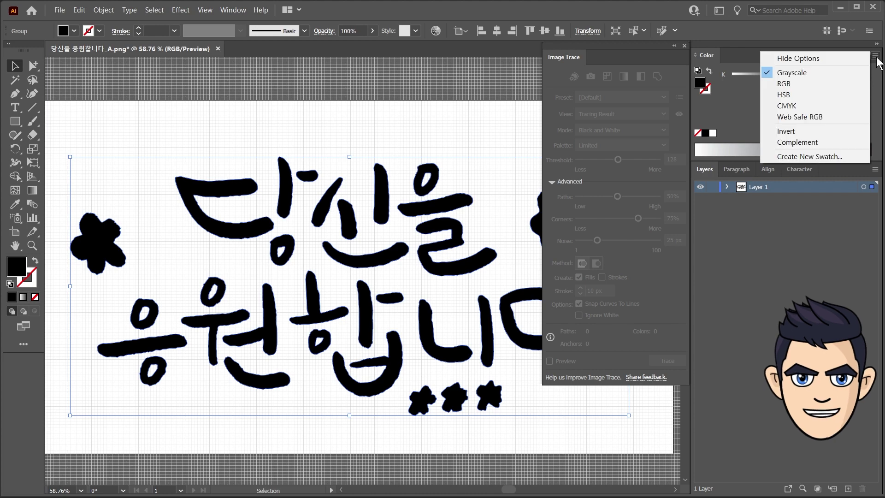
click(804, 83)
Step: Group-select the left flower, the right flower and the three small flowers
click(58, 9)
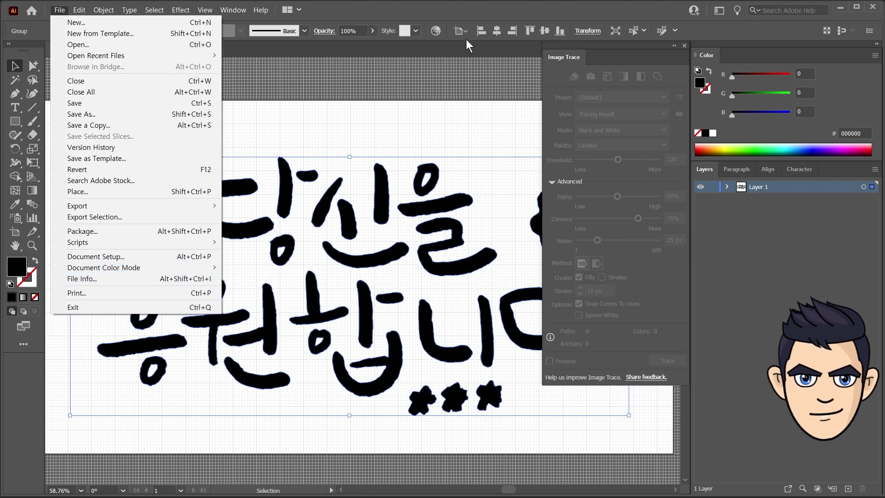
click(272, 247)
click(875, 56)
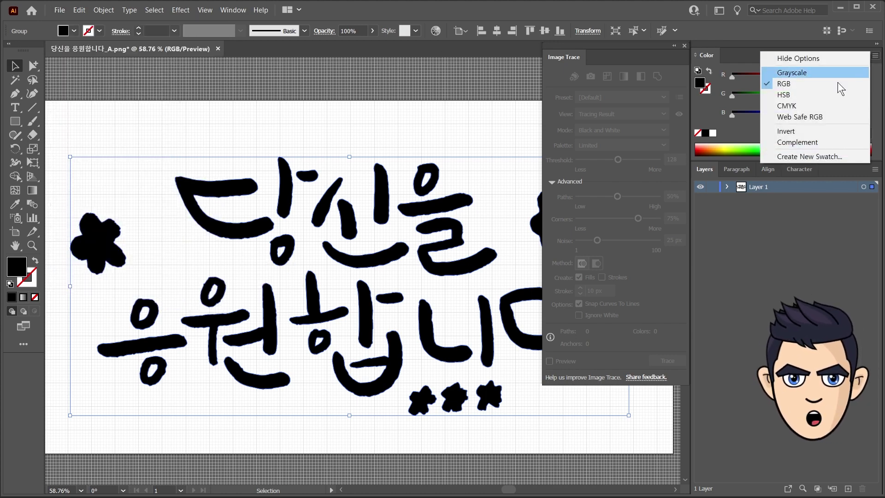
click(784, 83)
click(430, 125)
click(33, 66)
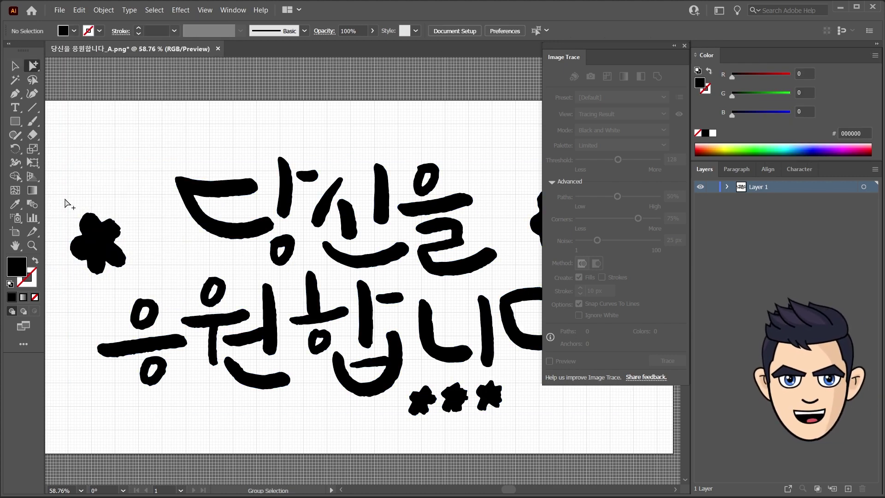
click(111, 251)
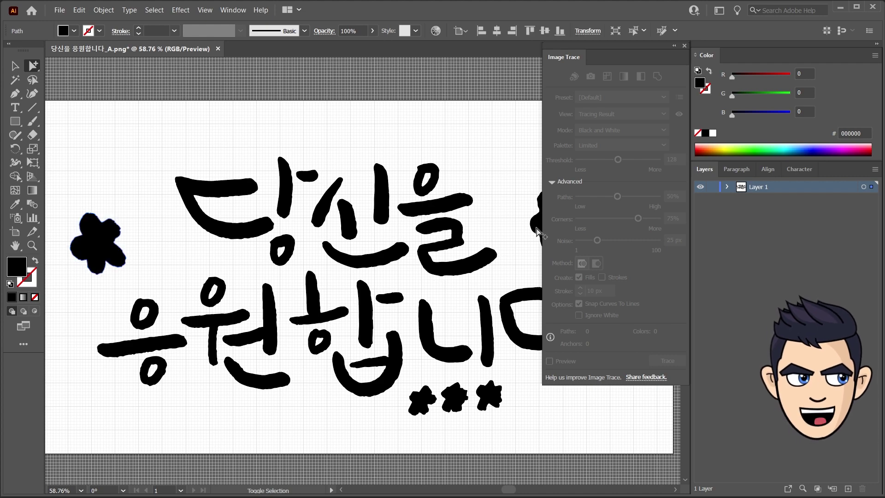
shift+click(486, 343)
shift+click(495, 397)
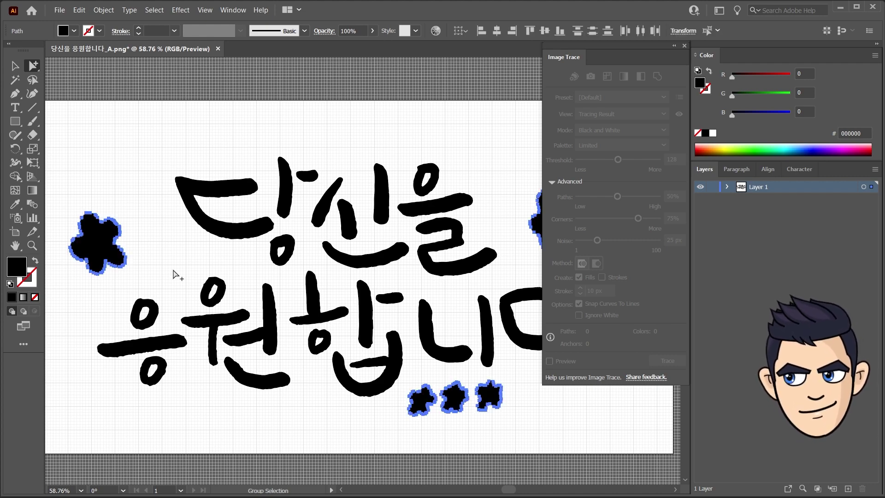
Step: Fill the selected flowers bright red EA0000
double_click(17, 267)
click(464, 229)
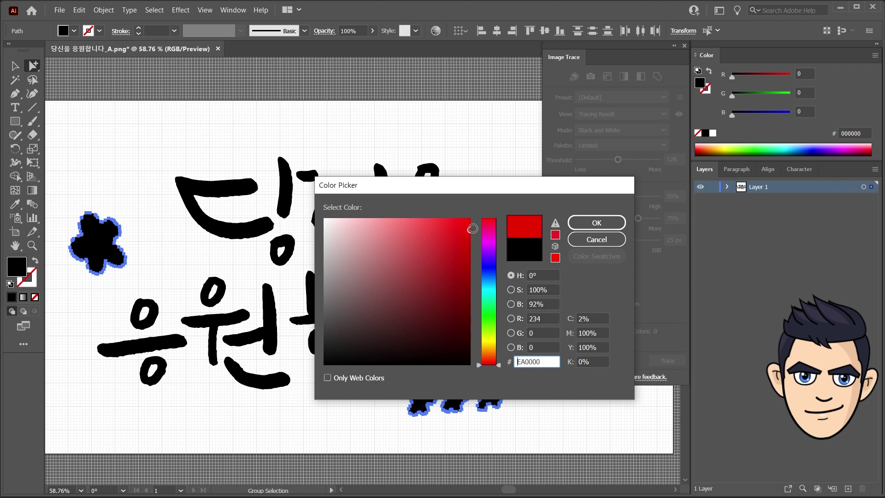
click(596, 223)
Step: Tilt the syllables 을 and 다 slightly and straighten 합 upright
drag(507, 160, 504, 173)
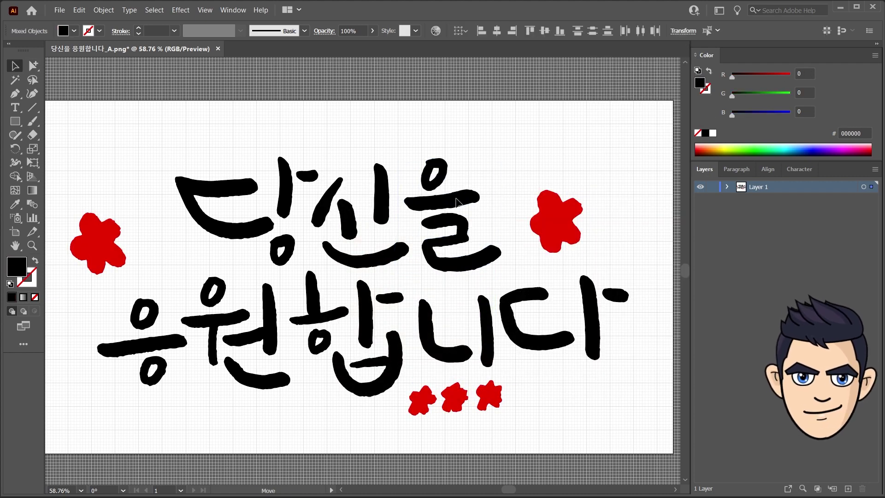
click(590, 322)
drag(606, 276, 610, 289)
click(350, 350)
drag(408, 273, 406, 266)
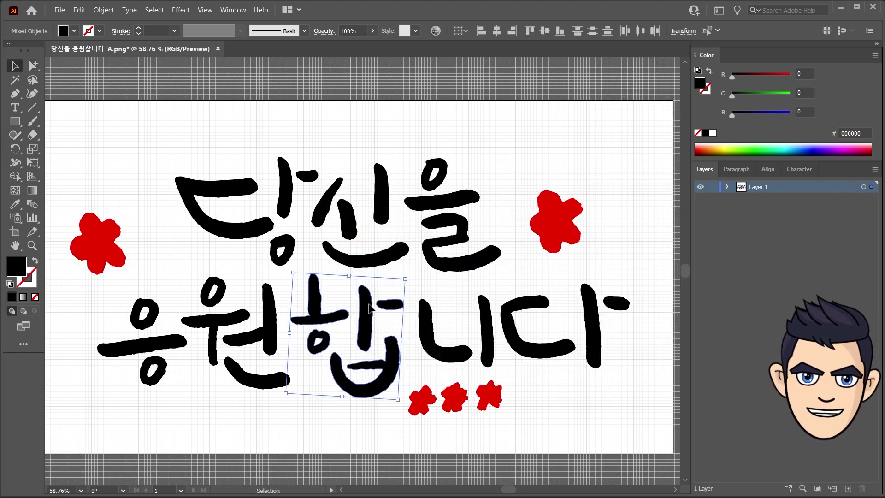
Step: Space the small flowers more evenly around the lettering and check the outline view
key(a)
mouse_move(490, 396)
mouse_down()
mouse_move(506, 397)
mouse_move(419, 400)
mouse_up()
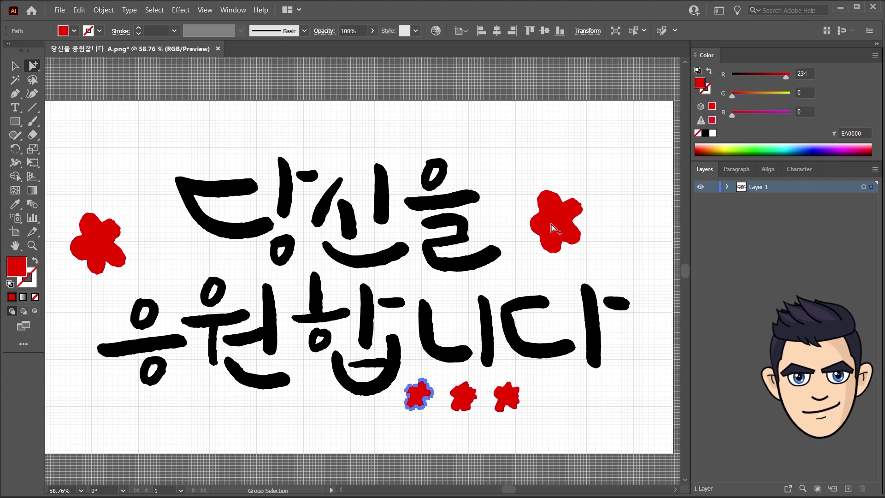
drag(556, 222, 559, 251)
drag(98, 243, 138, 241)
click(585, 207)
key(ctrl+y)
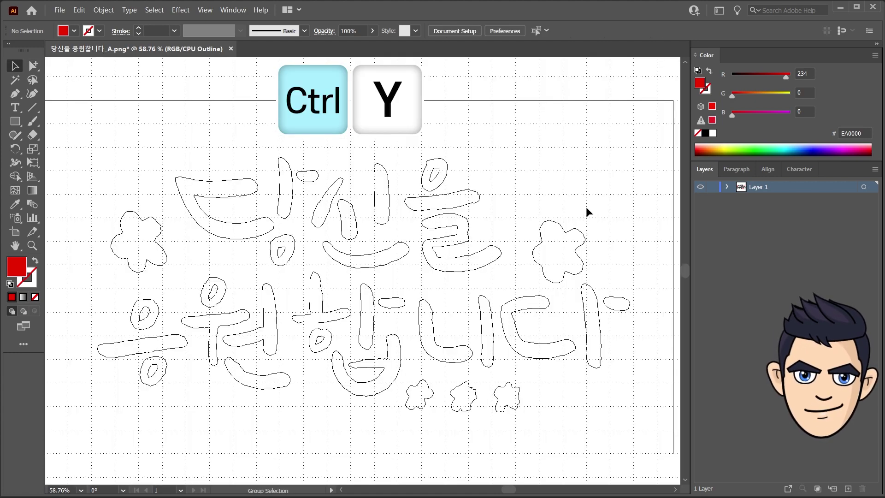
key(v)
key(ctrl+y)
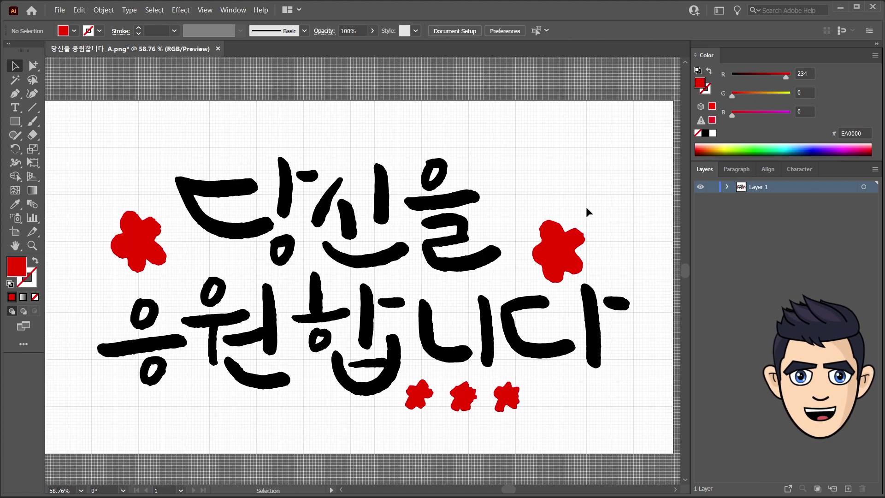
click(59, 10)
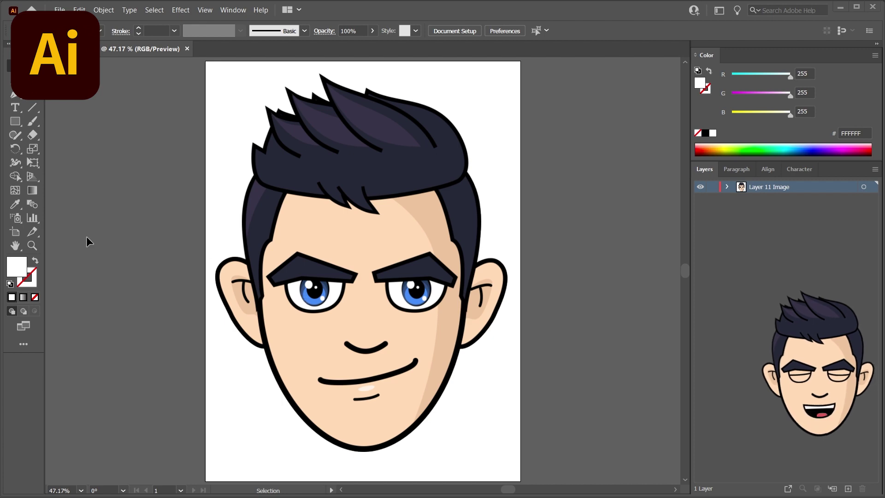
Step: Image Trace the papi_color.psd face image and set the trace Mode to Color
click(32, 245)
drag(306, 295, 447, 344)
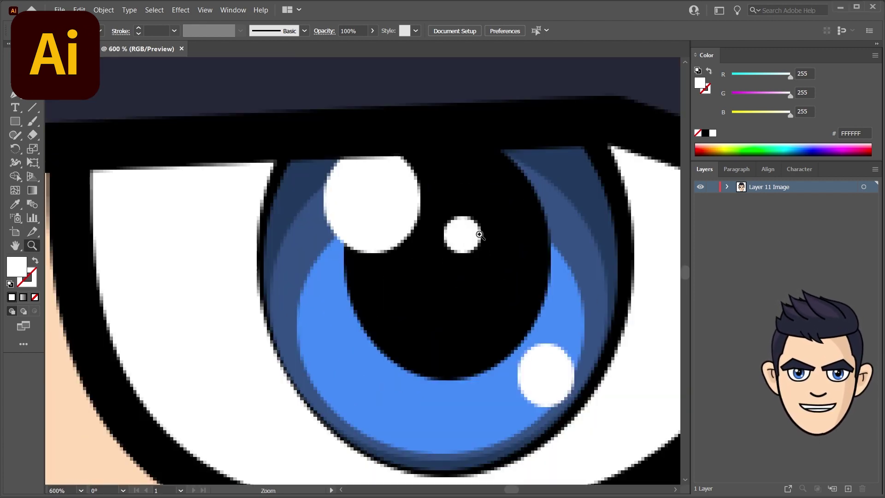
key(ctrl+0)
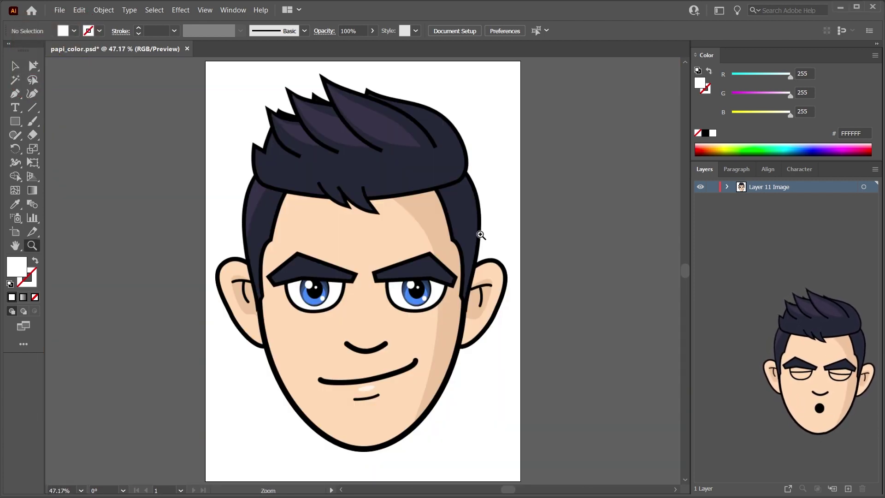
click(14, 66)
click(364, 113)
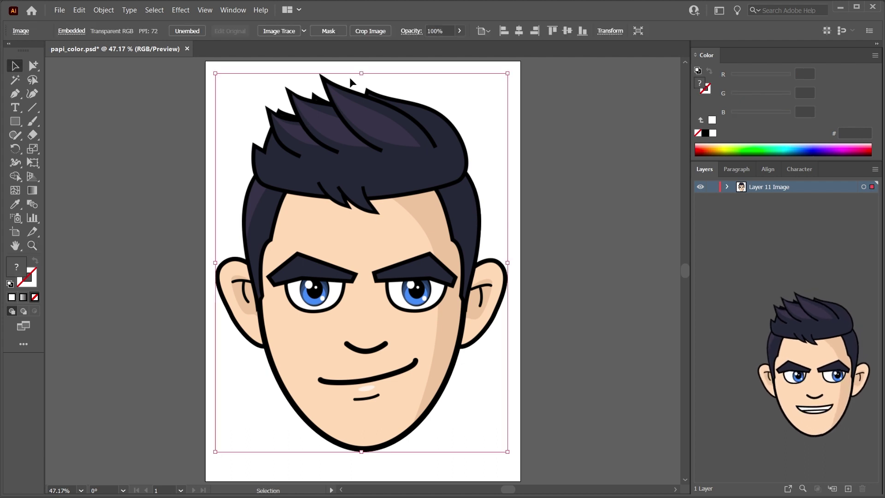
click(280, 31)
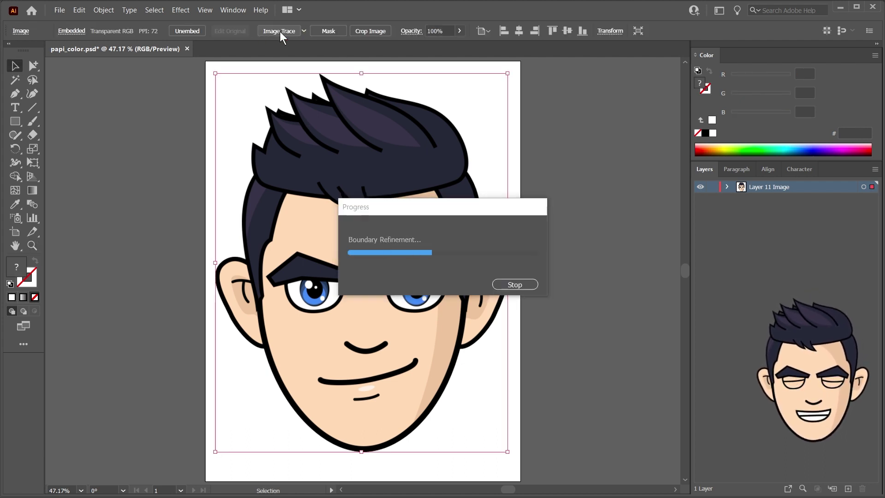
click(153, 34)
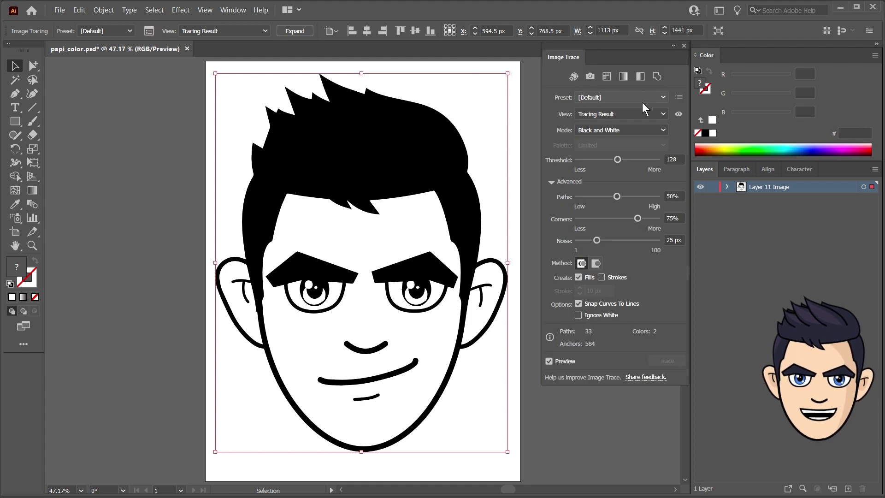
click(643, 129)
click(614, 144)
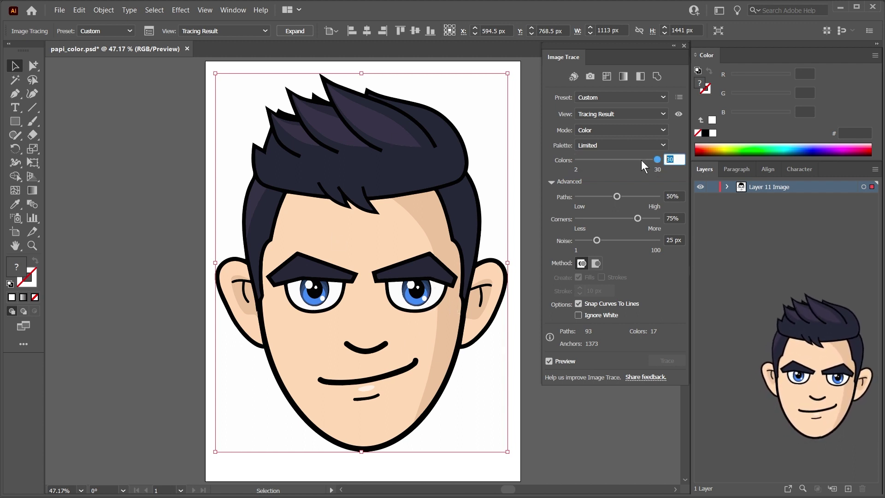
Step: Set the face trace to 10 colours, shown as outlines over the source image
text(10)
key(Return)
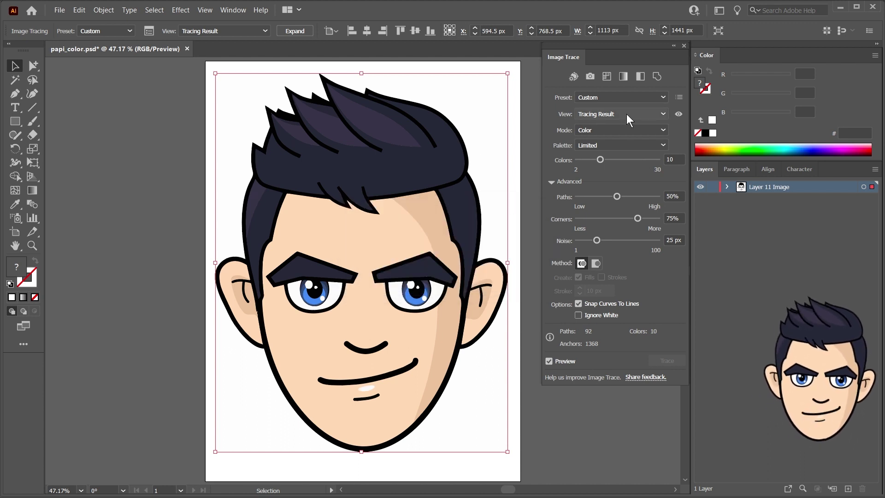
click(634, 114)
click(658, 165)
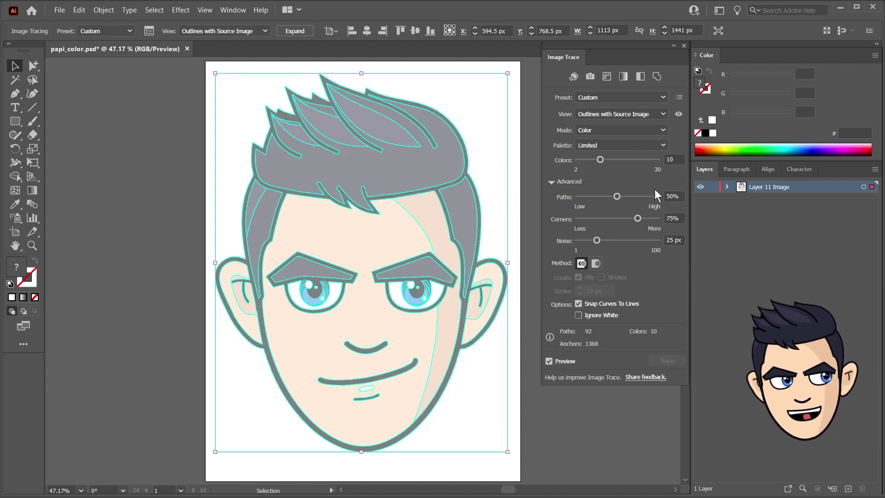
key(z)
drag(451, 335, 546, 212)
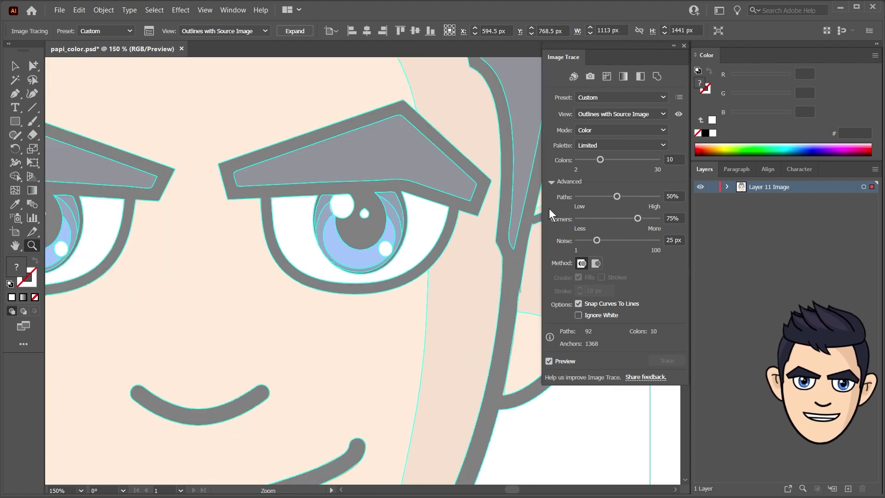
Step: Set the trace Paths to 80%, Corners to 100% and Noise to 50 px
click(672, 196)
text(80)
key(Return)
key(ctrl+plus)
key(ctrl+plus)
key(ctrl+plus)
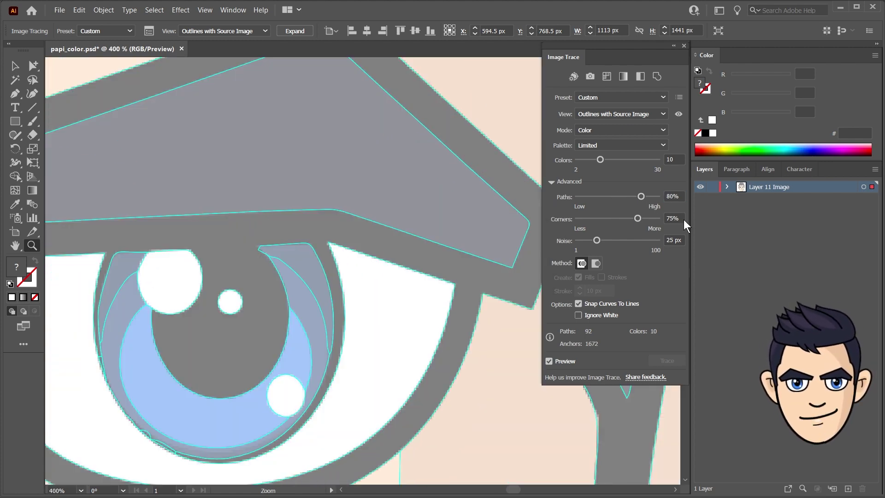
text(100)
key(Return)
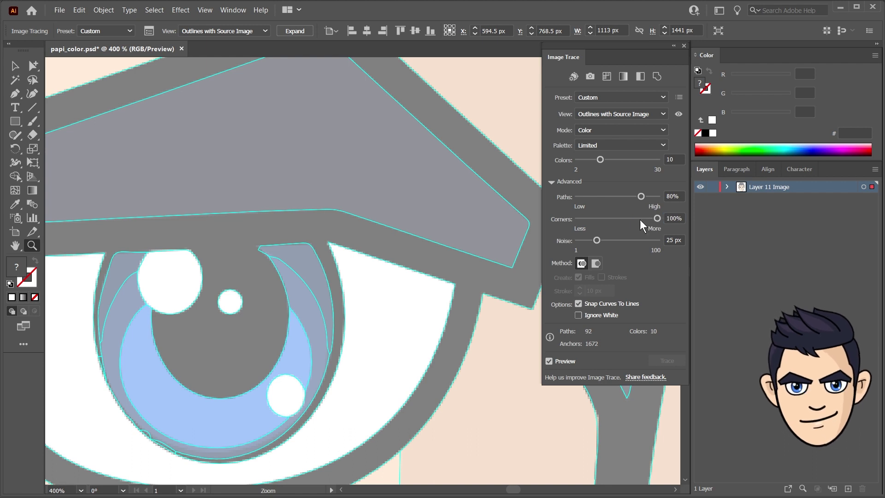
click(673, 240)
text(50)
key(Return)
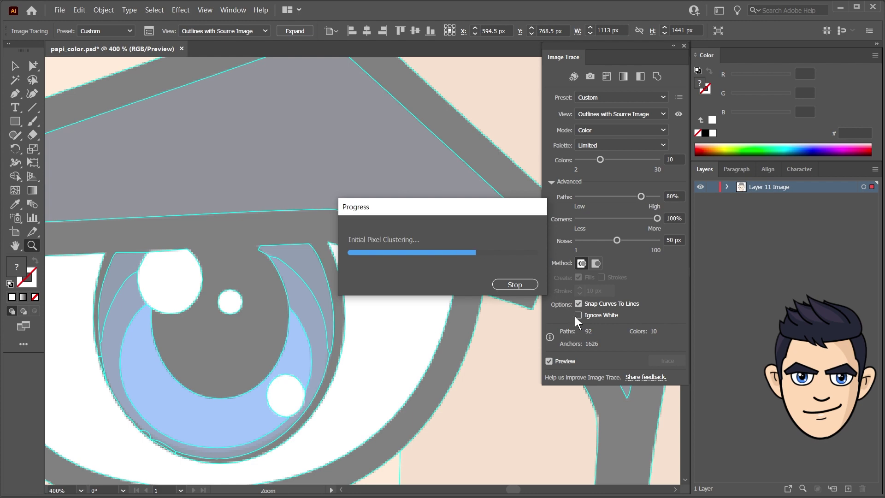
Step: Move the traced face right so it sits half off the artboard
click(18, 65)
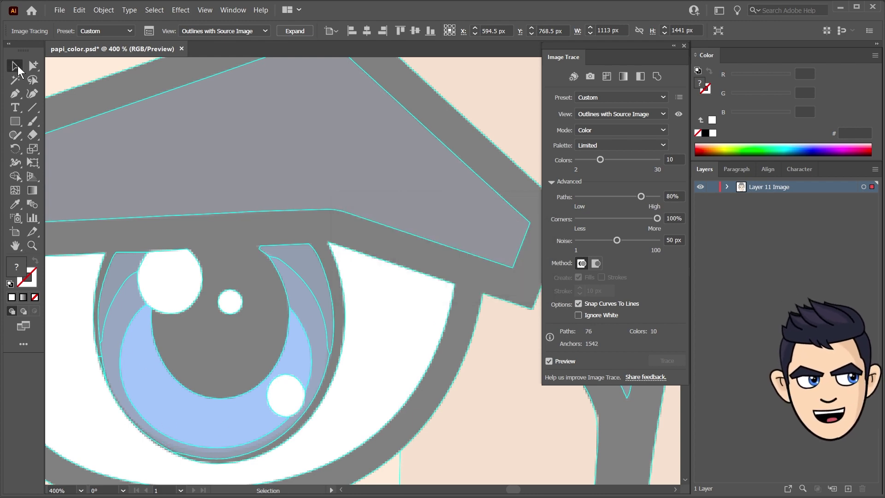
key(ctrl+0)
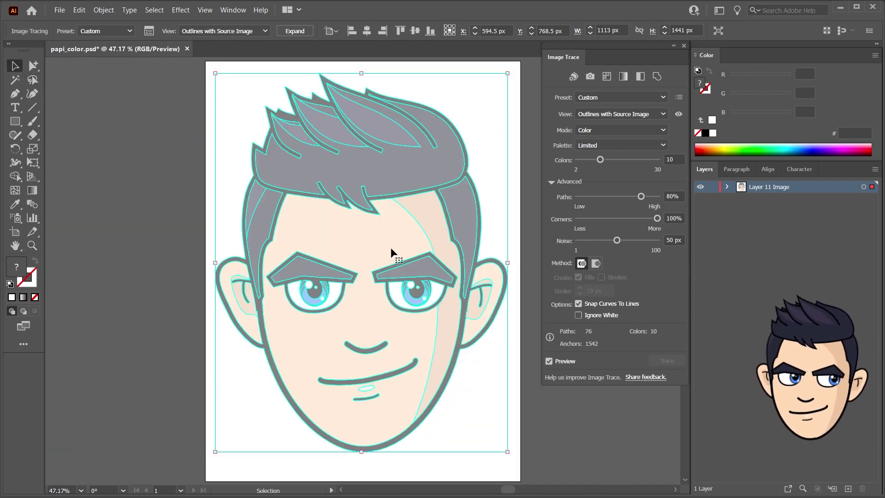
mouse_move(391, 247)
mouse_down()
mouse_move(242, 258)
mouse_move(498, 253)
mouse_up()
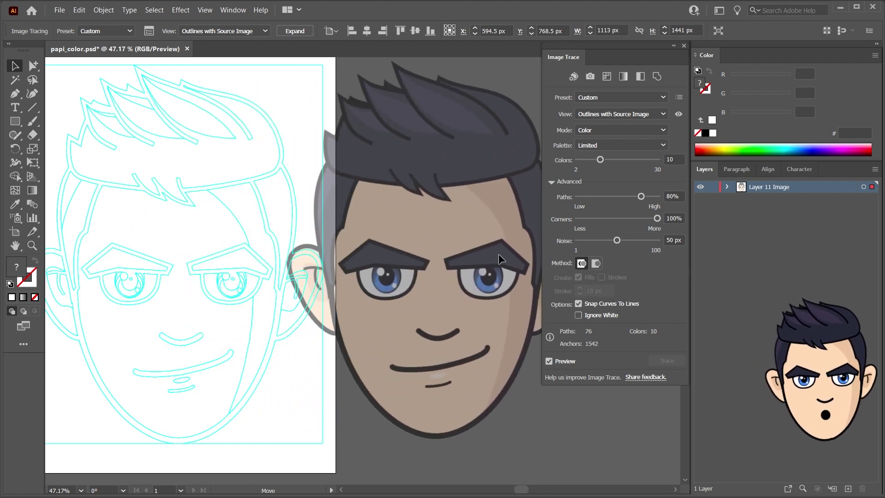
Step: Try Ignore White and the Tracing Result view, revert both, then expand the trace into paths
click(579, 316)
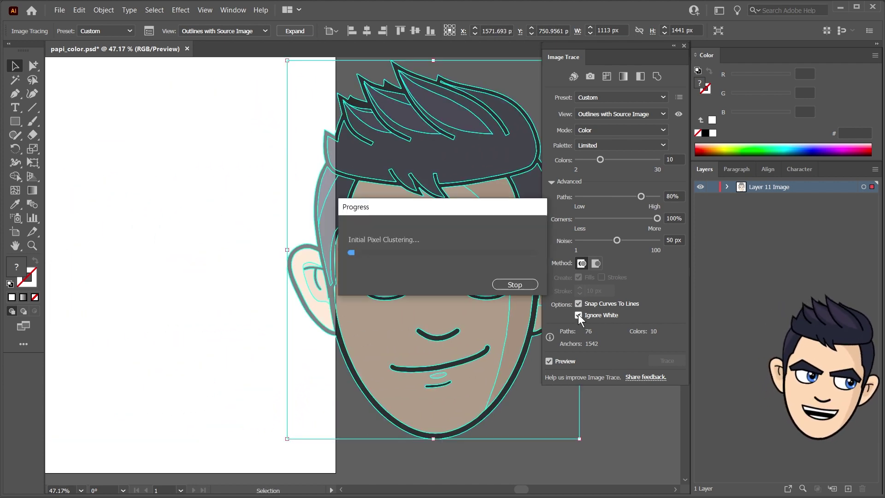
click(636, 114)
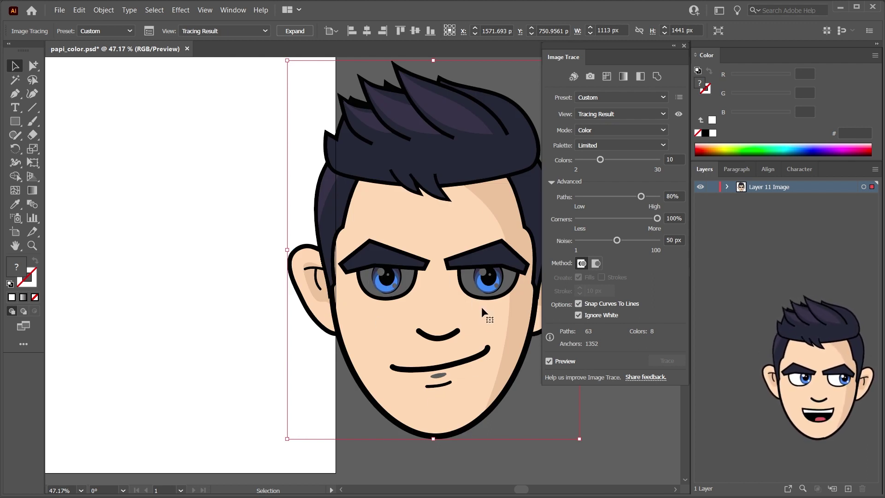
click(578, 314)
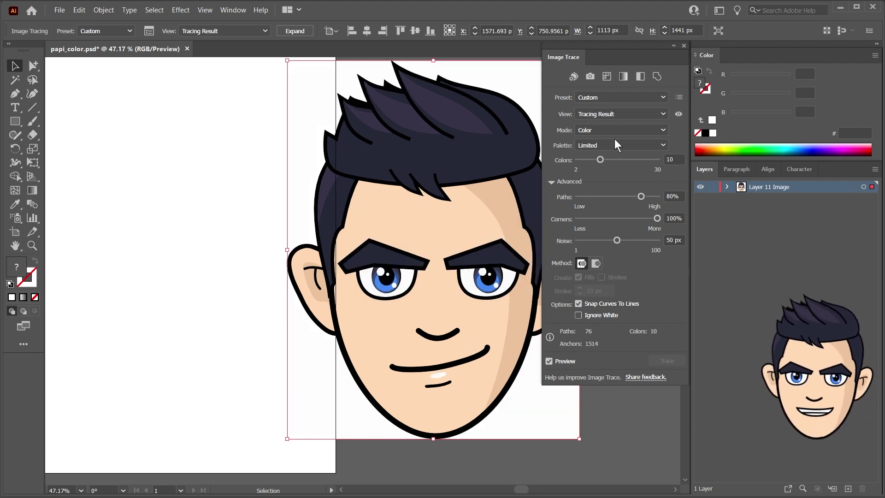
click(631, 112)
click(635, 162)
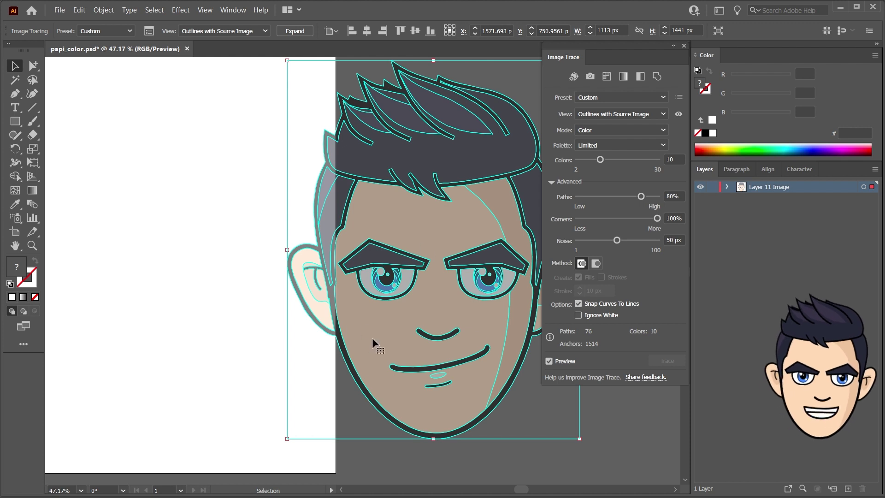
click(289, 32)
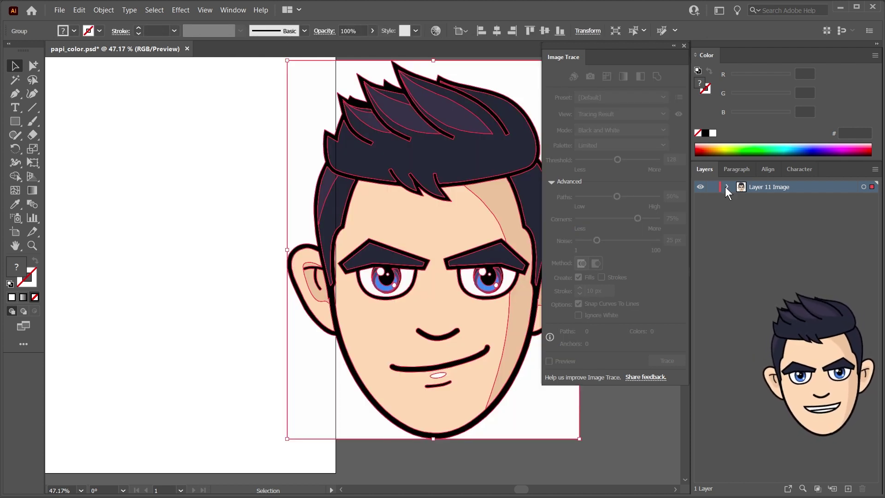
Step: Check the expanded trace in Outline view, close Image Trace, and expand the traced group in Layers
key(ctrl+y)
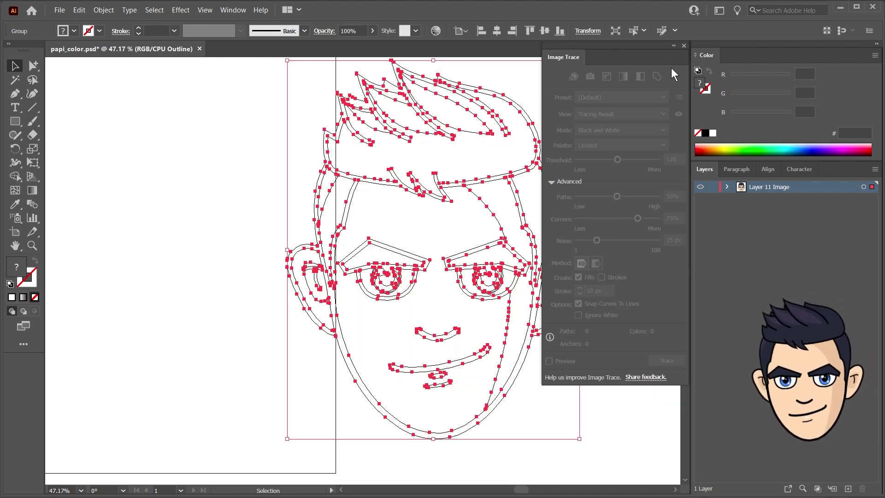
click(683, 46)
key(ctrl+y)
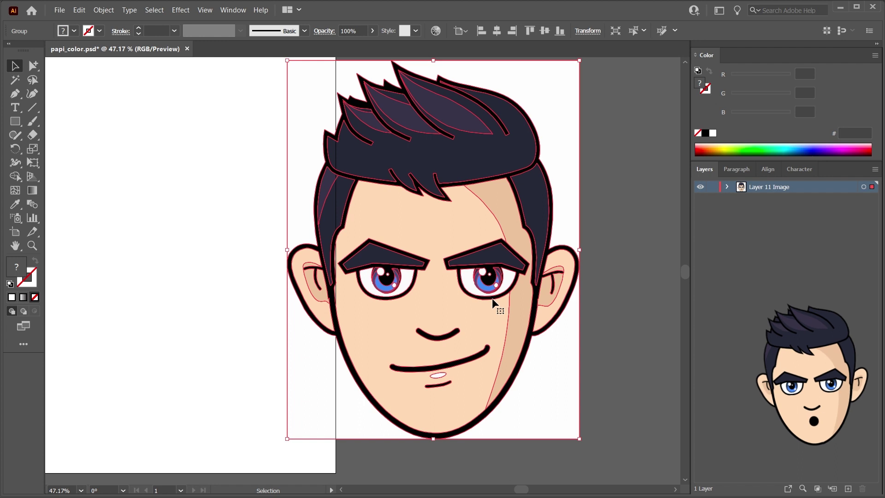
click(725, 187)
click(739, 198)
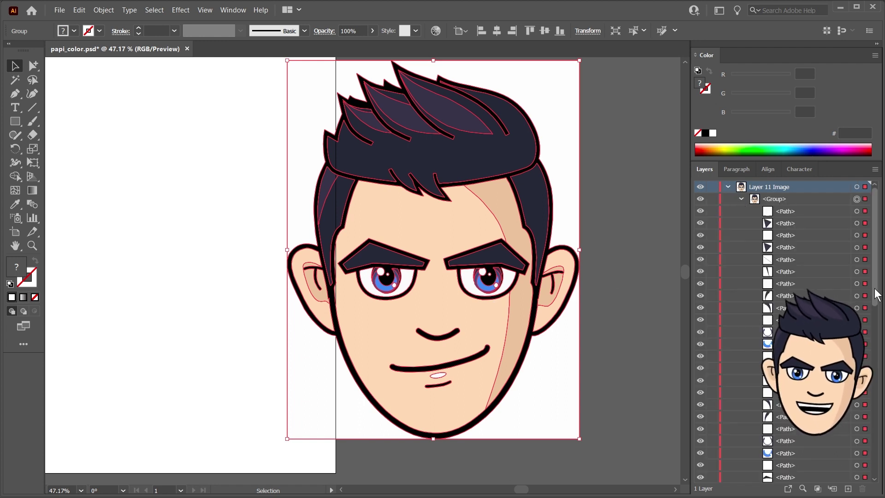
Step: Delete the white background path and the white path behind the hair
scroll(806, 331, down, 10)
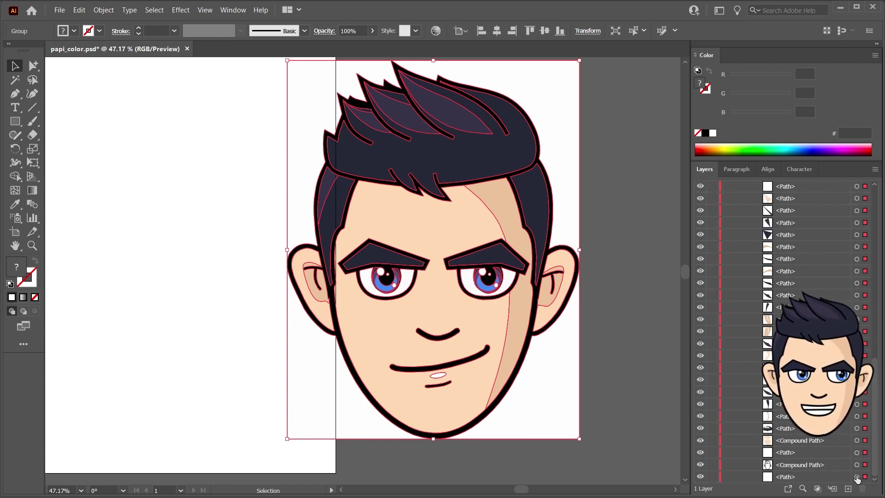
click(856, 476)
key(Delete)
click(291, 64)
key(Delete)
key(ctrl+a)
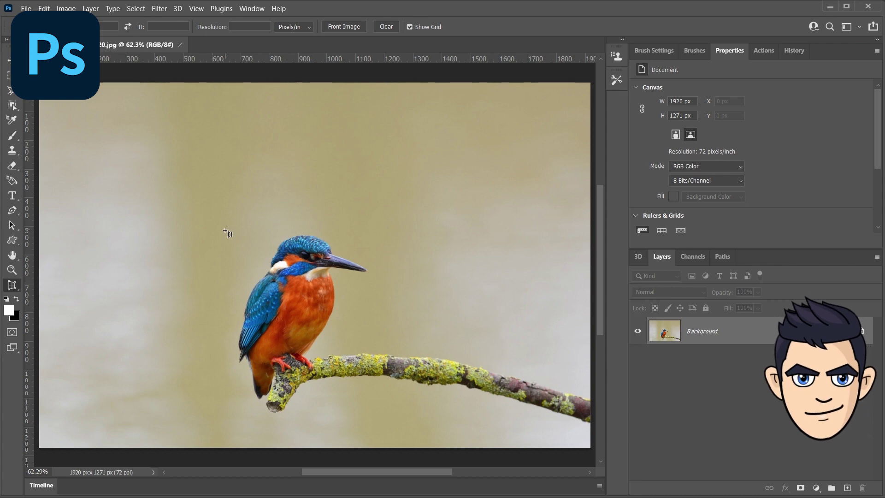
Step: Crop the kingfisher photo tightly around the bird and branch to 1059 × 738 px
right_click(15, 282)
click(60, 228)
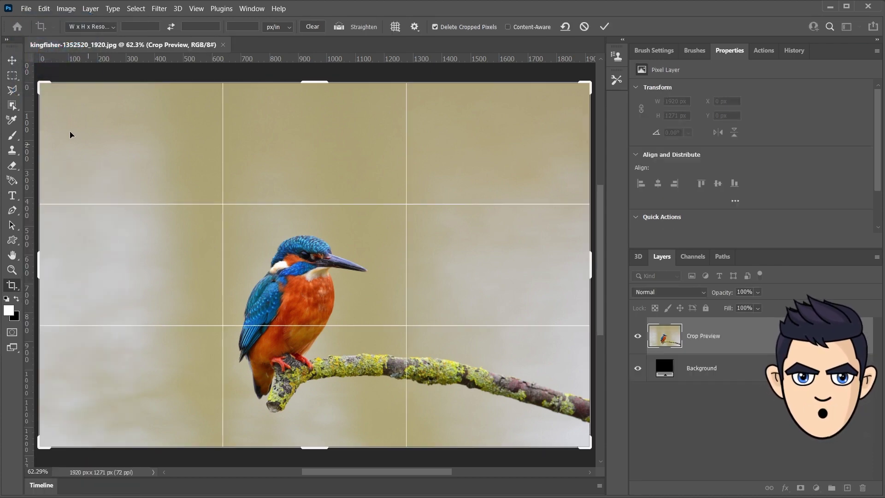
drag(37, 83, 119, 148)
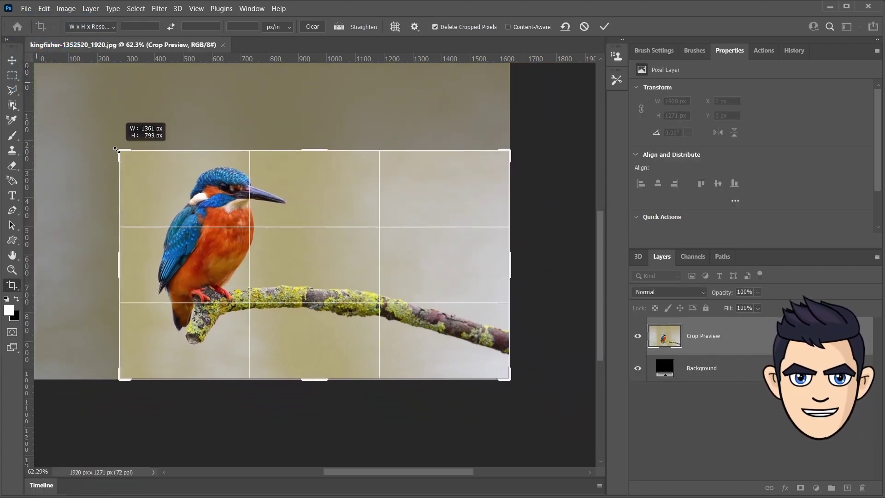
drag(520, 268, 461, 265)
drag(321, 336, 321, 371)
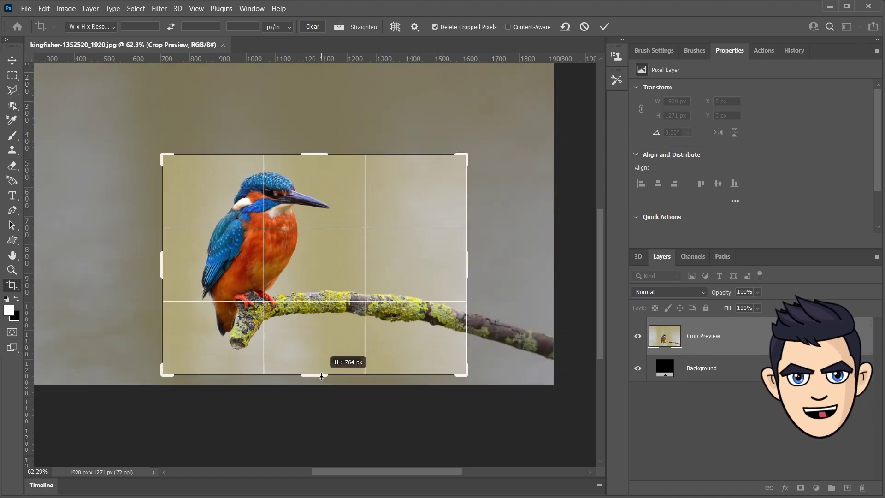
key(Return)
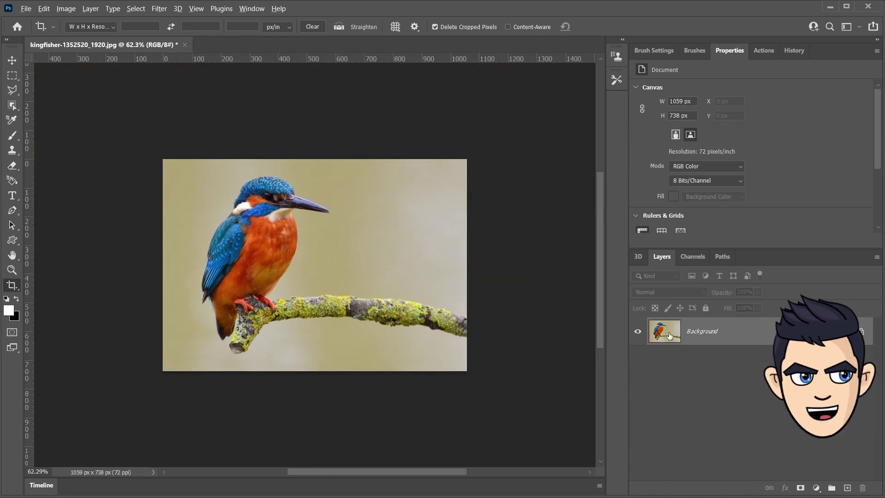
Step: Duplicate the photo layer and mask the copy to the bird and branch using Object Selection
key(ctrl+0)
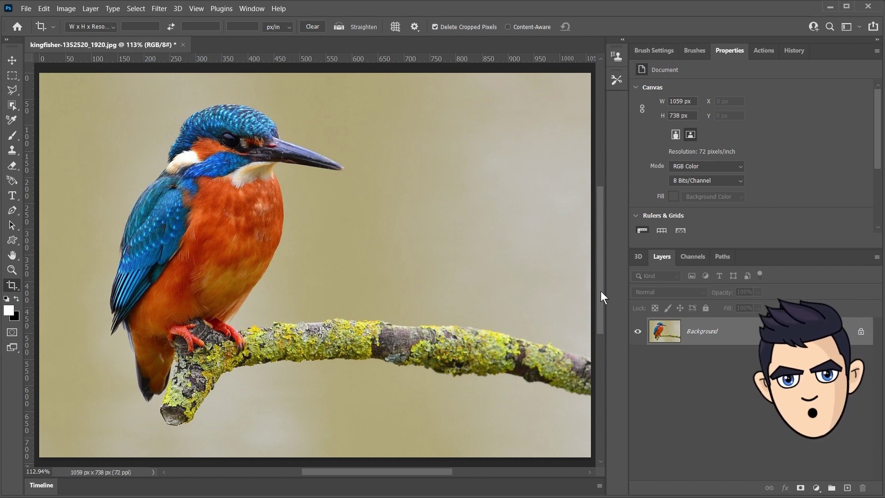
key(ctrl+j)
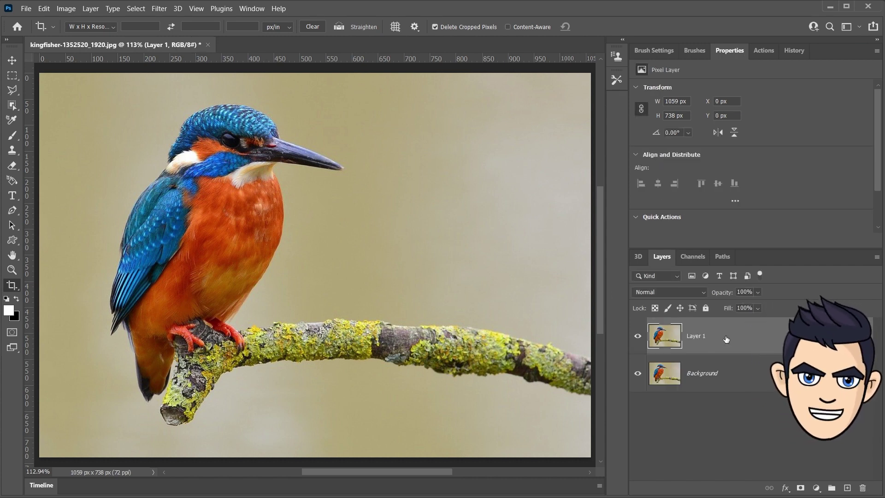
click(12, 106)
mouse_move(91, 98)
mouse_down()
mouse_move(527, 433)
mouse_move(515, 420)
mouse_up()
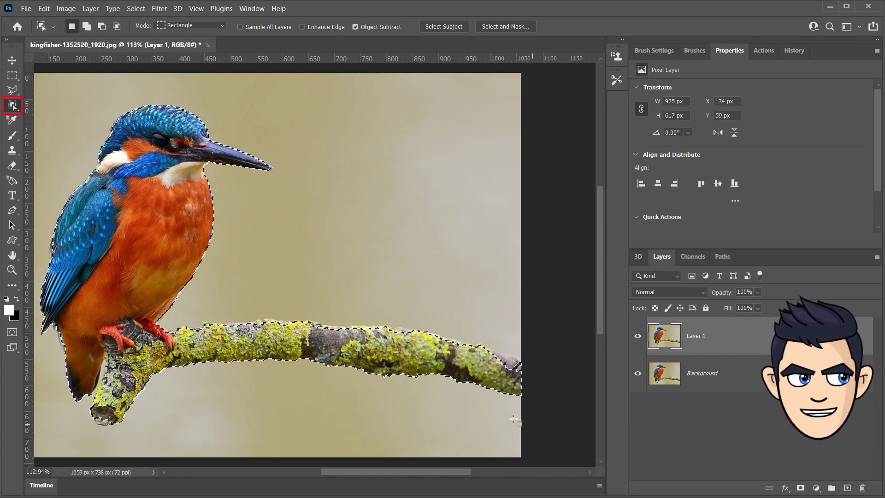
click(800, 488)
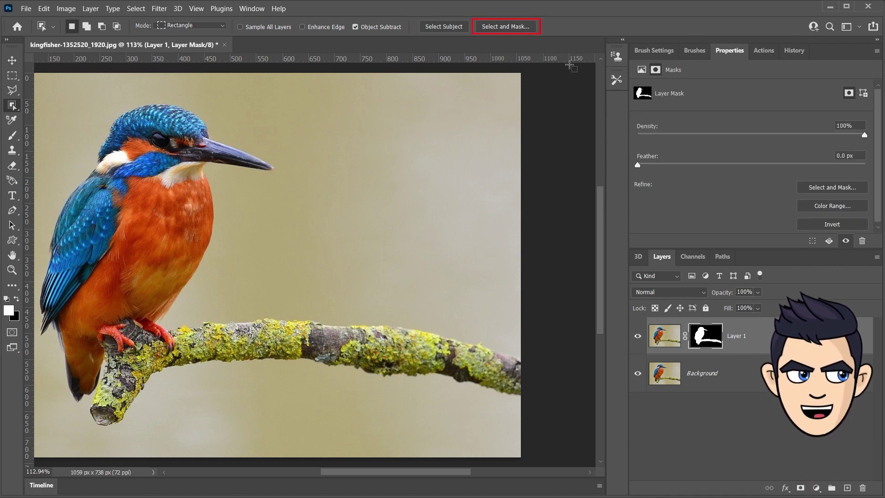
click(493, 28)
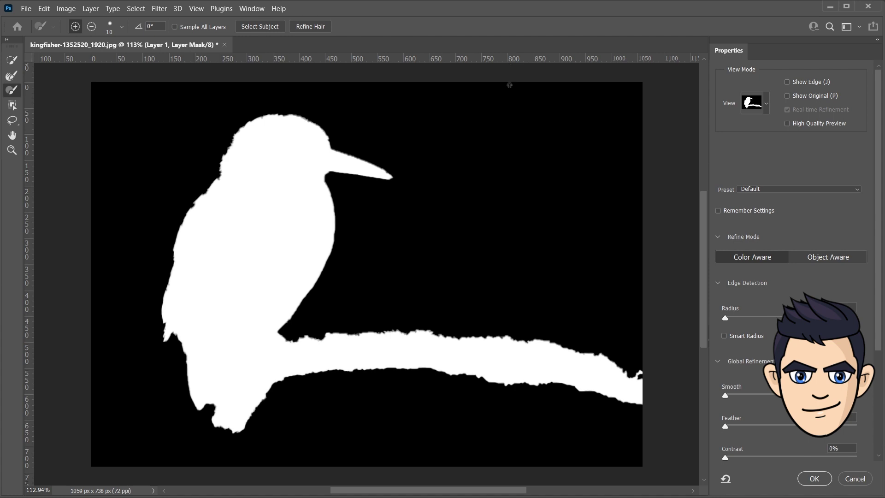
Step: Preview the mask as a red overlay at 27% opacity and zoom in on the branch
click(766, 104)
click(739, 177)
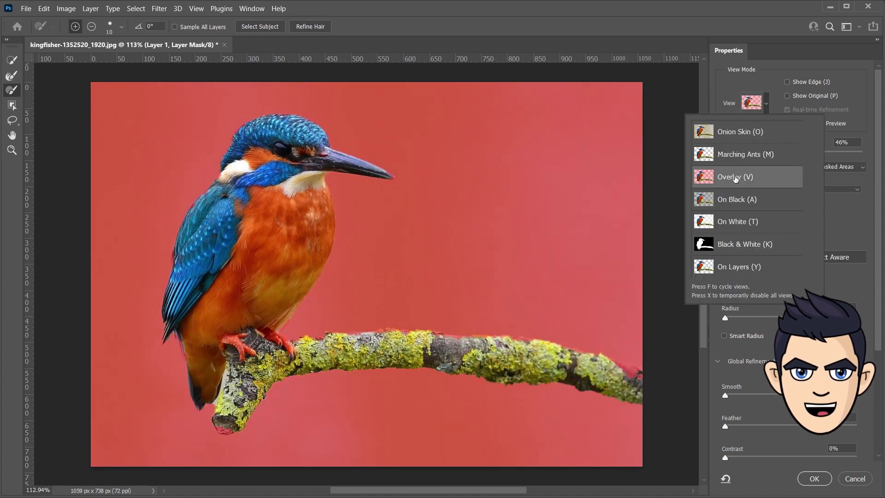
click(289, 206)
drag(290, 206, 316, 188)
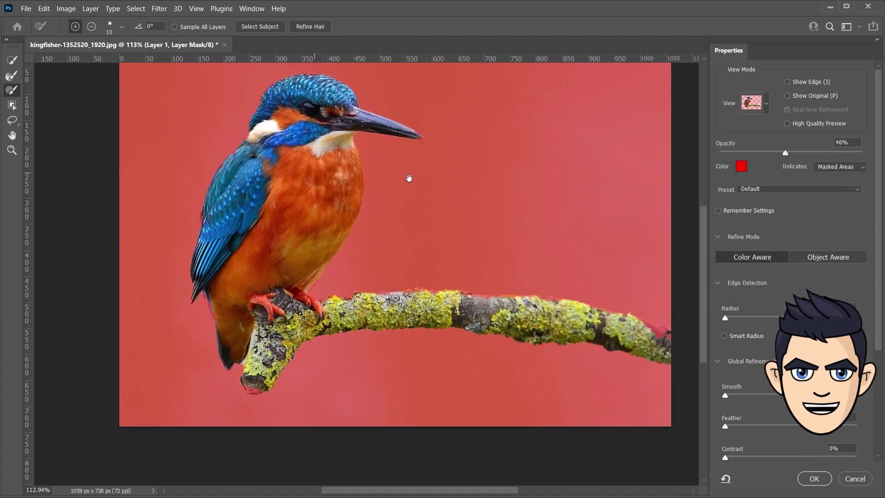
drag(784, 153, 758, 152)
key(z)
click(654, 343)
click(654, 342)
click(655, 343)
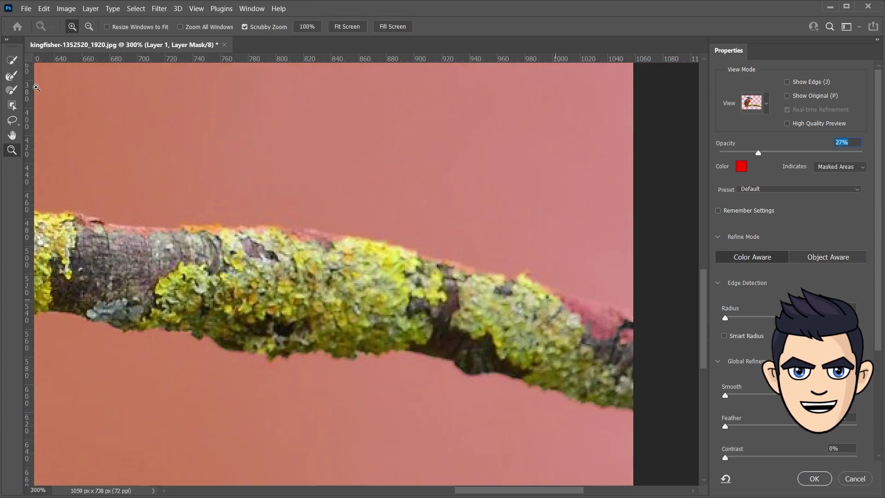
Step: Inspect the mask edges along the branch and head with the Refine Edge Brush
key(r)
drag(272, 272, 489, 355)
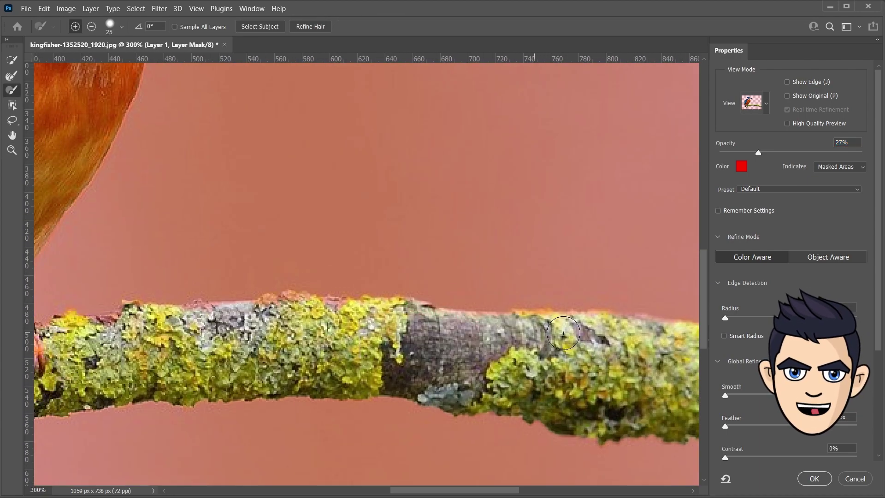
drag(161, 300, 622, 300)
drag(138, 461, 424, 222)
drag(513, 315, 513, 326)
scroll(513, 326, up, 2)
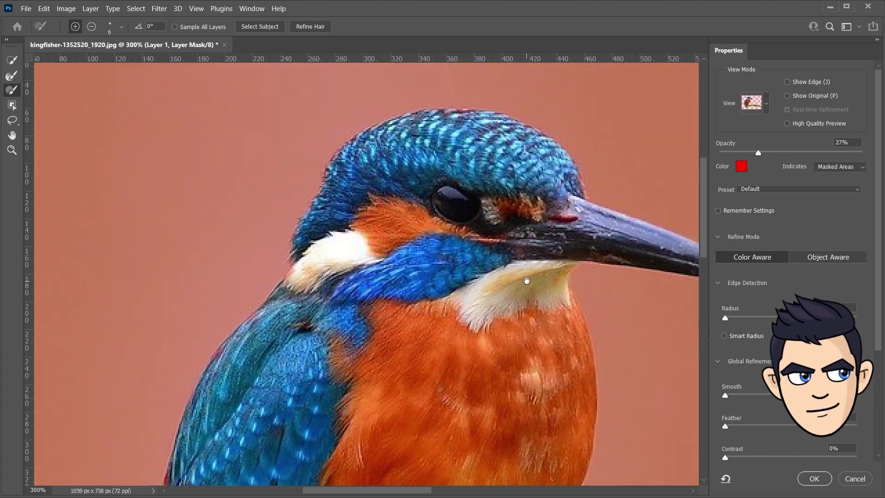
drag(526, 280, 585, 252)
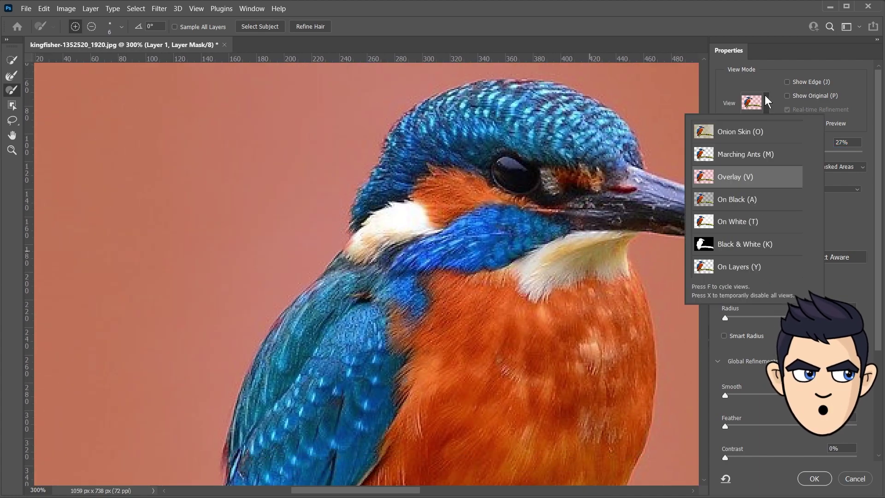
Step: Compare the Black & White and Overlay mask previews, then accept the refined mask
key(k)
scroll(497, 306, right, 5)
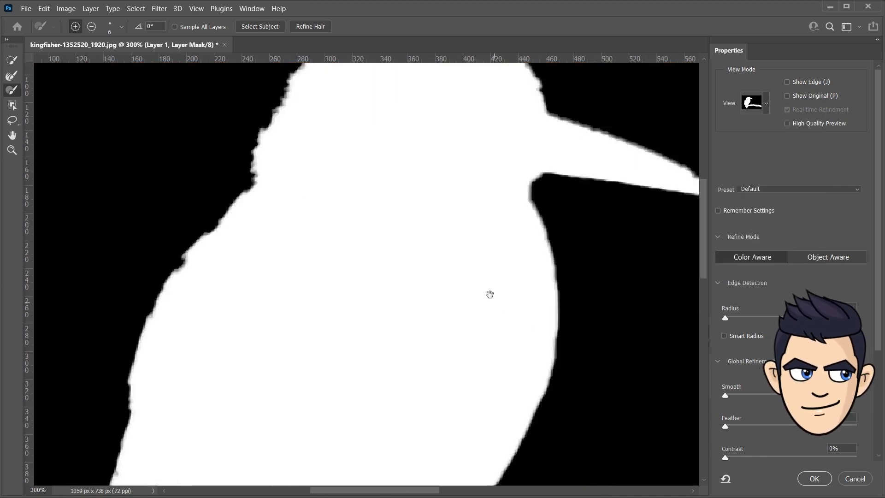
scroll(419, 326, down, 5)
key(v)
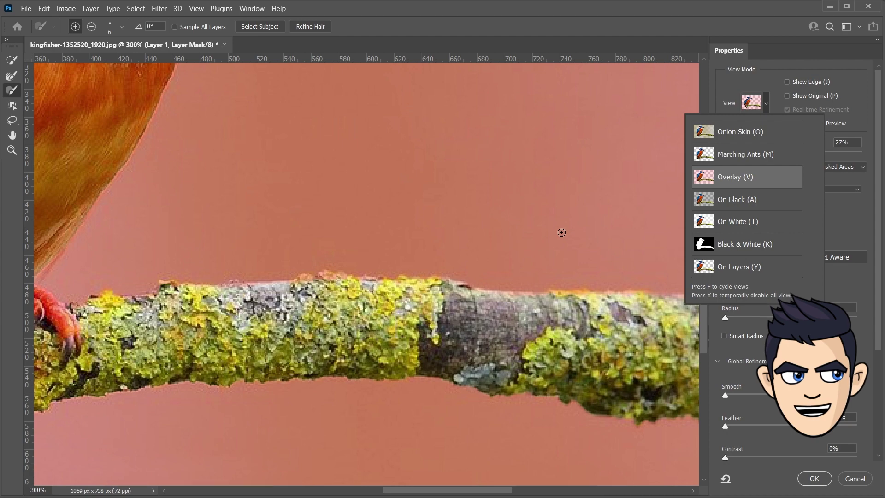
key(z)
key(ctrl+1)
key(k)
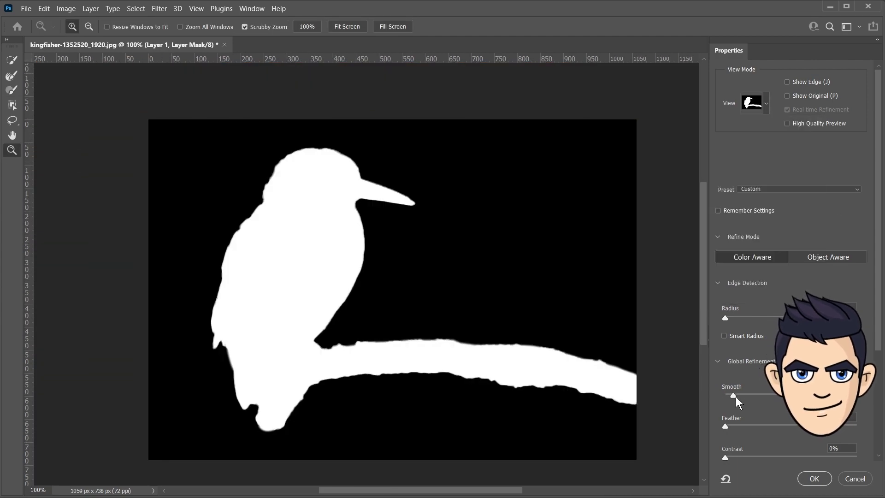
key(v)
click(814, 478)
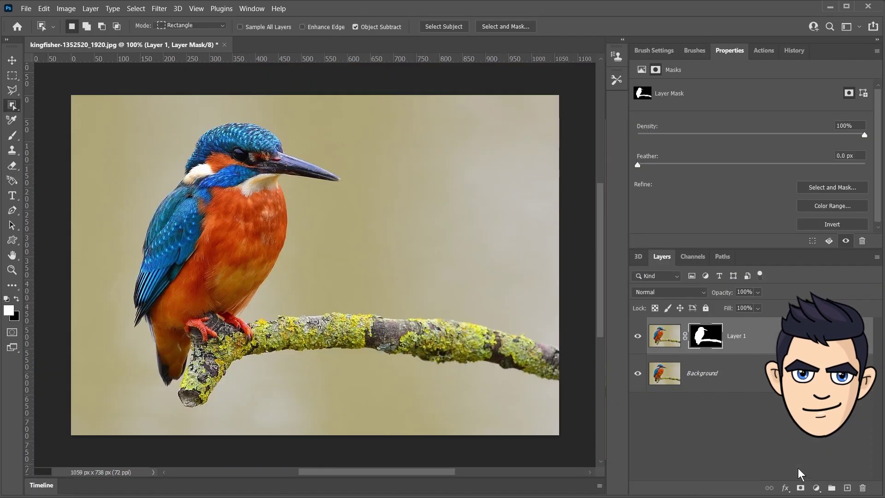
Step: Add a black Solid Color fill layer above the Background layer
click(783, 373)
click(816, 488)
click(828, 284)
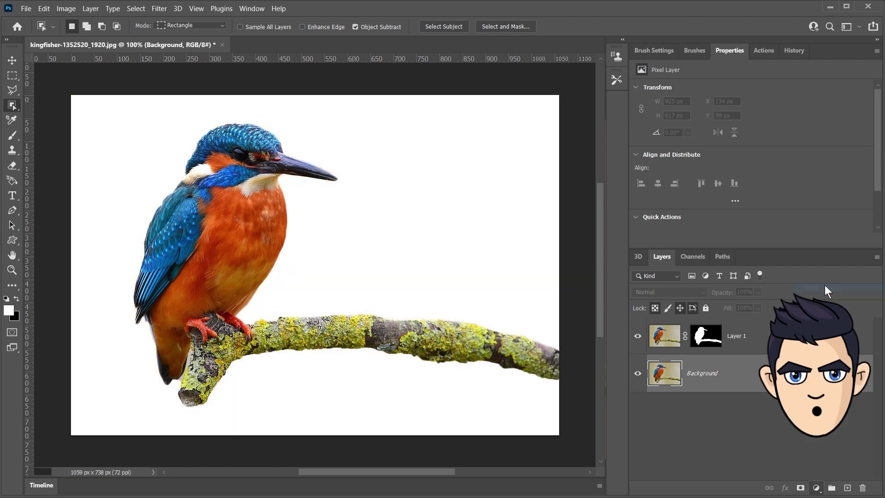
drag(689, 312, 689, 353)
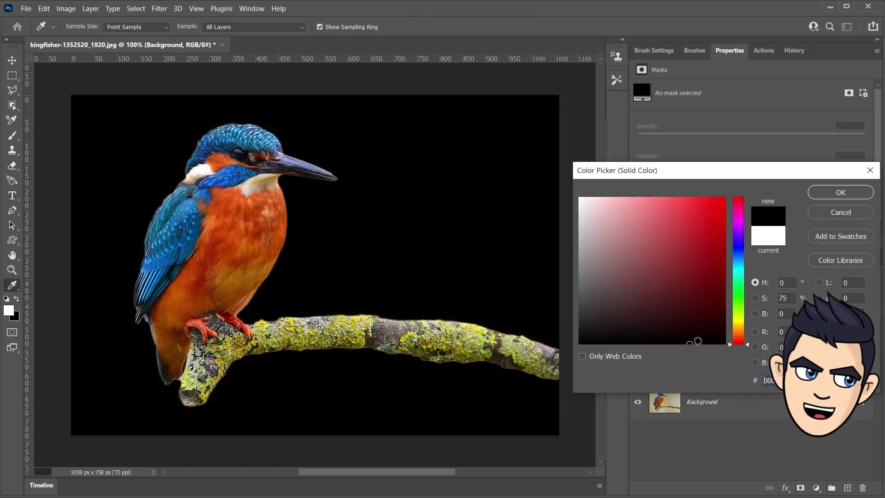
click(841, 192)
scroll(277, 149, up, 5)
Step: Start a Pen Tool path along the underside of the beak
key(p)
click(279, 262)
click(293, 241)
drag(506, 273, 572, 291)
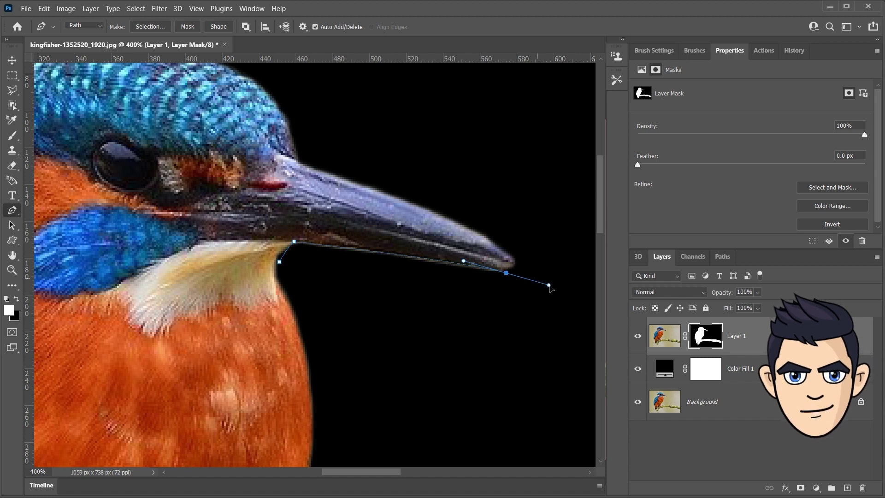
Step: Close the pen path under the beak and use it as a selection on the kingfisher's mask
click(467, 326)
click(279, 262)
click(722, 256)
ctrl+click(638, 279)
click(661, 257)
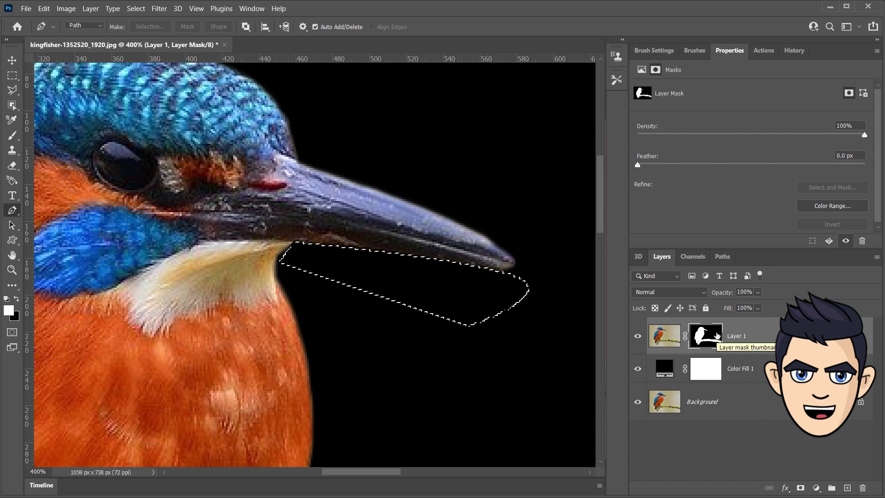
double_click(716, 335)
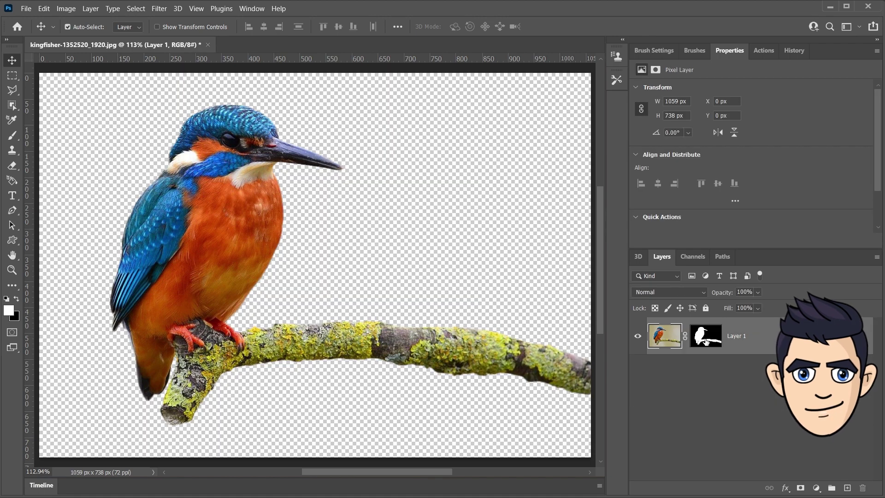
Step: Apply the layer mask permanently to the kingfisher layer
click(705, 335)
right_click(706, 339)
click(731, 371)
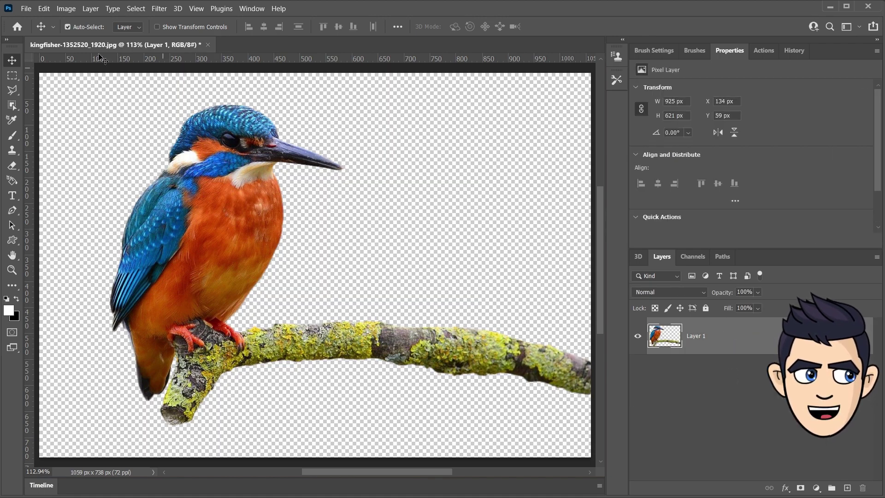
click(26, 8)
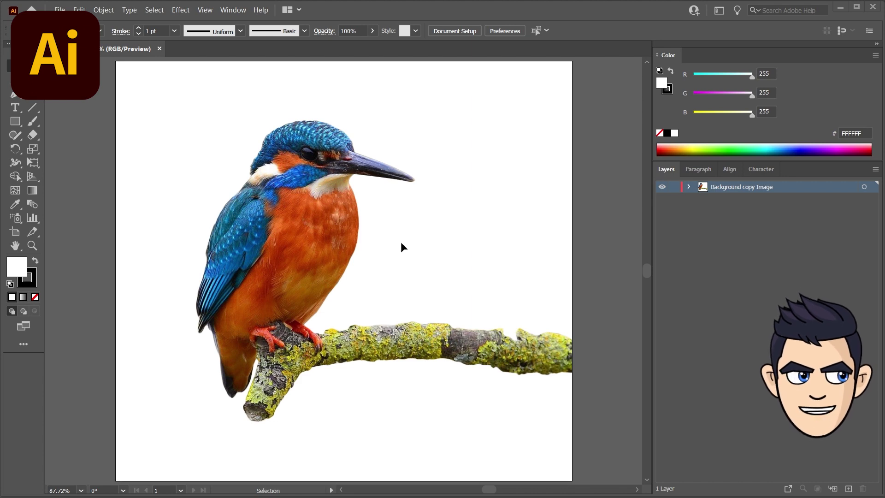
Step: Trace the placed kingfisher with the High Fidelity Photo preset and colours raised to maximum
click(331, 240)
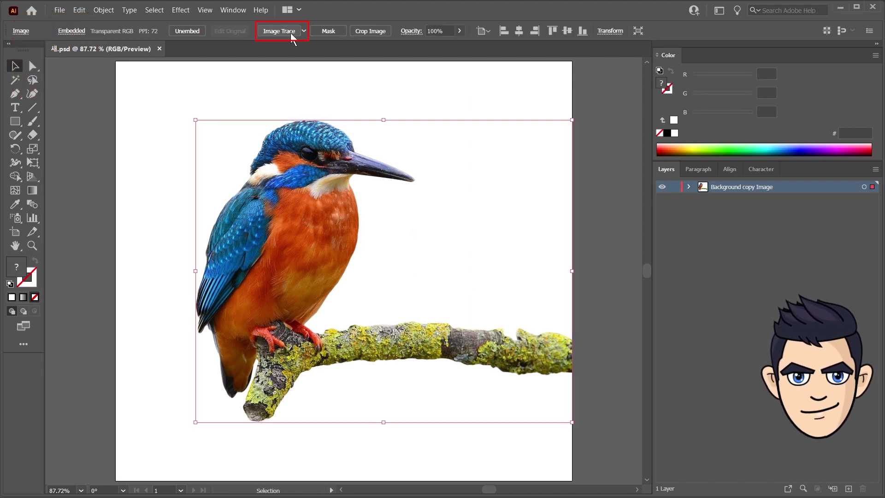
click(291, 36)
click(155, 32)
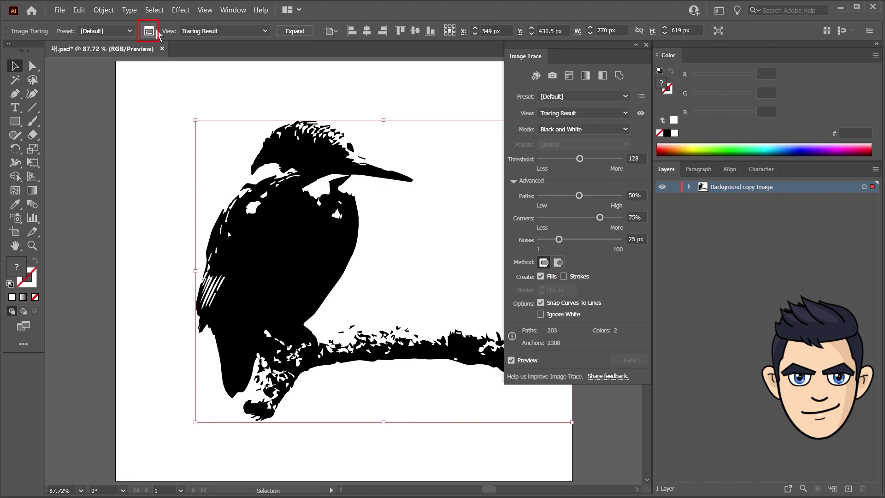
click(580, 96)
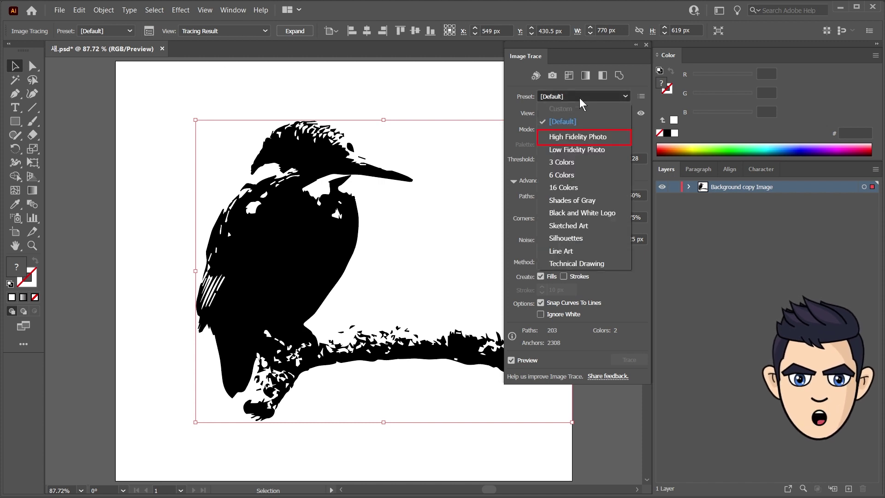
click(585, 137)
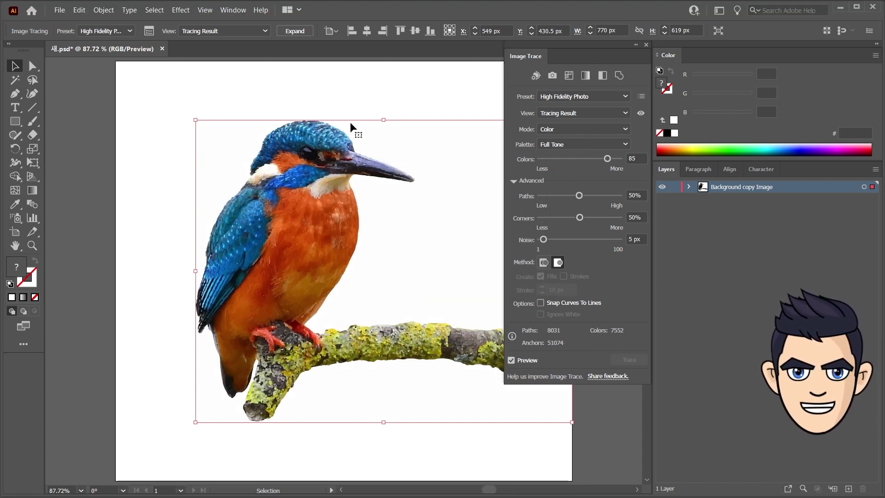
scroll(327, 163, up, 3)
click(618, 159)
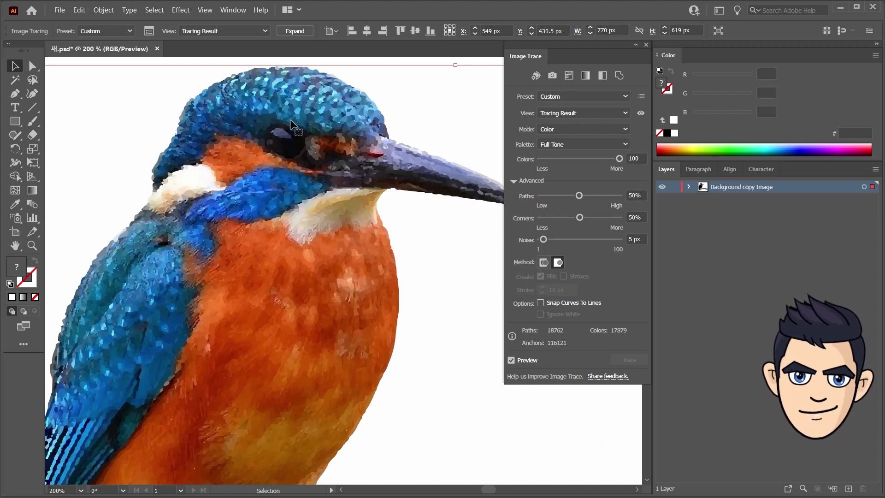
Step: Lower the trace to 85 colours and set Corners to 30%
click(604, 159)
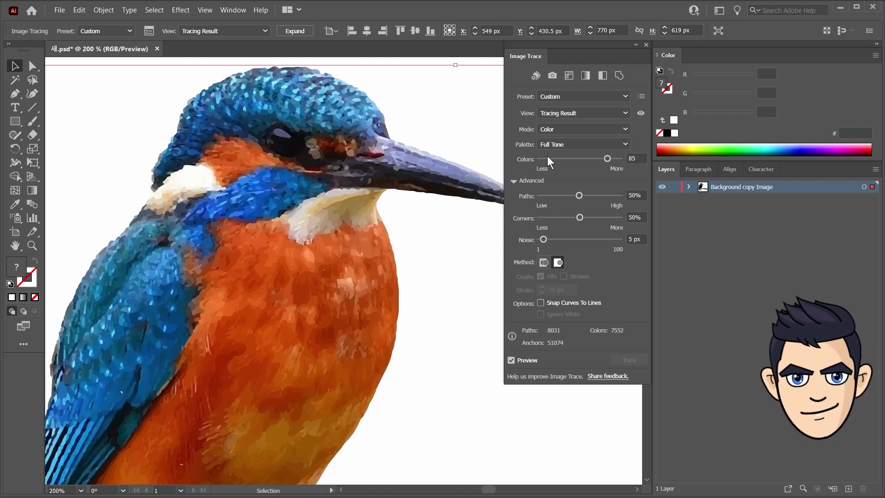
click(642, 196)
key(Tab)
text(30)
key(Return)
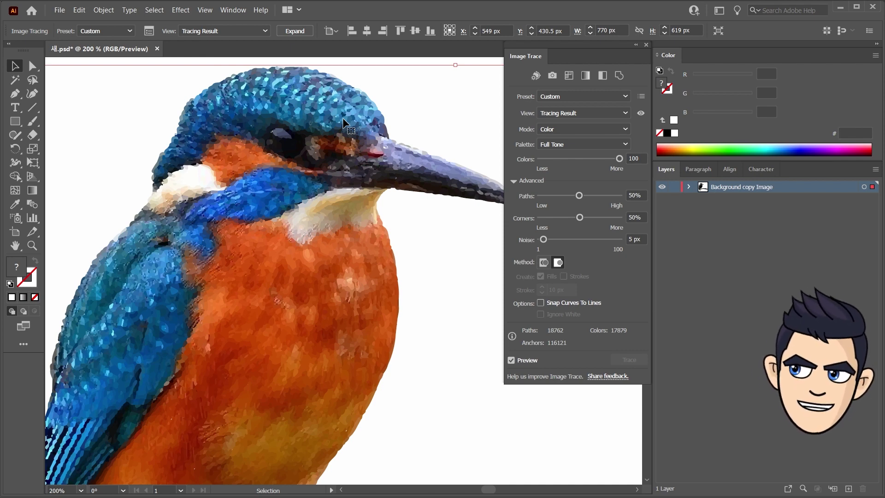
Step: Switch to the Abutting method while viewing outlines over the source, then show the Tracing Result
click(584, 113)
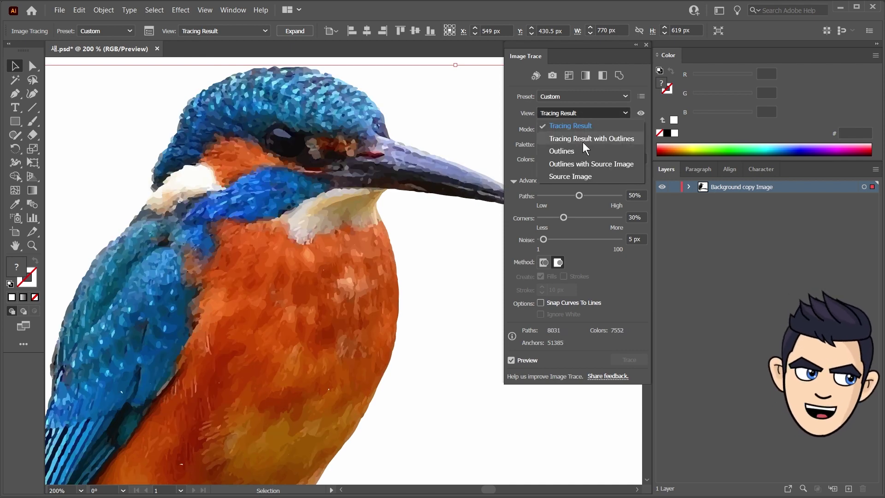
click(583, 165)
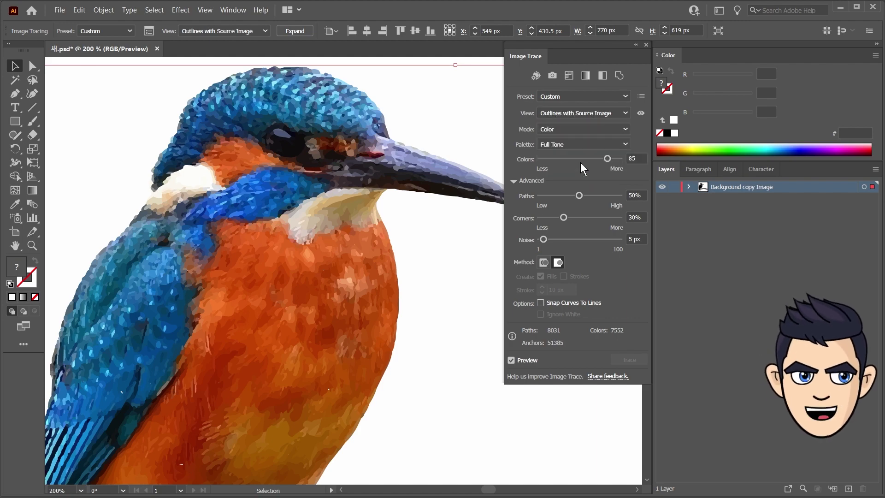
key(z)
click(405, 285)
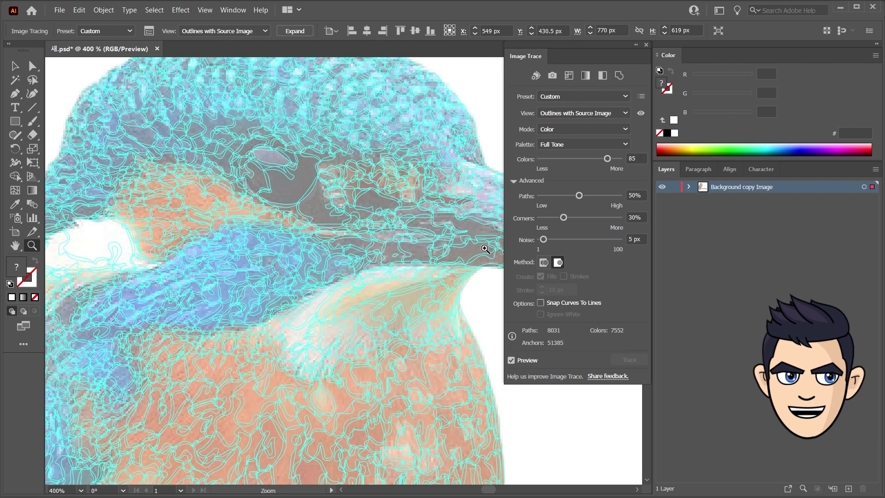
click(544, 263)
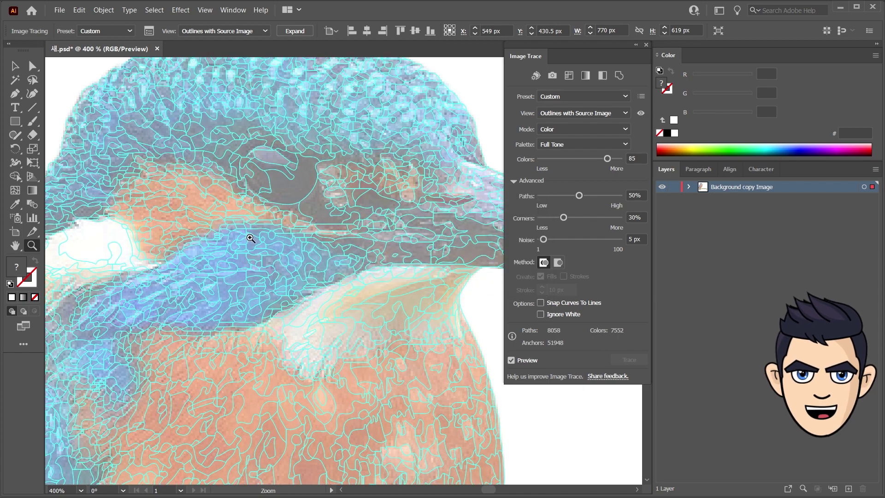
key(ctrl+1)
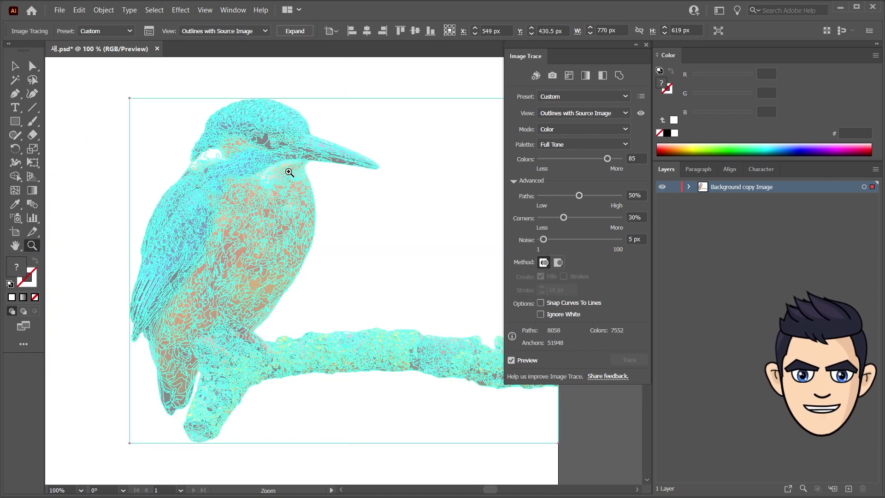
click(262, 31)
click(251, 41)
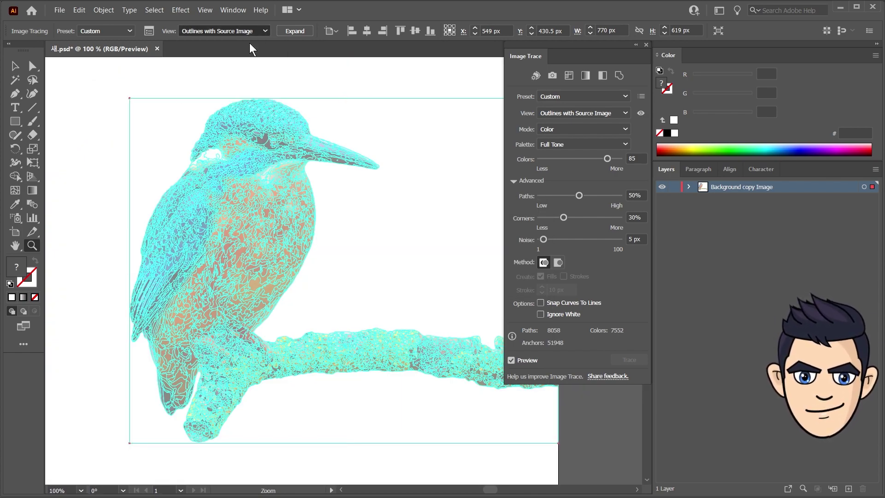
double_click(634, 158)
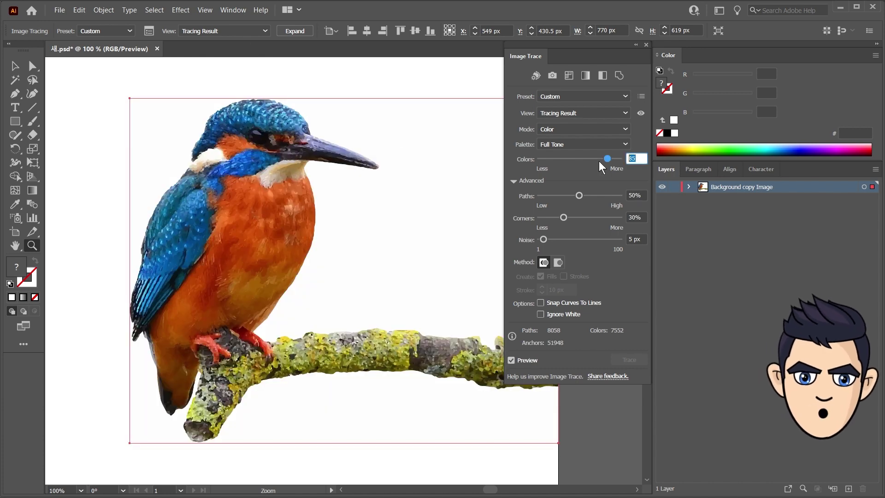
Step: Try 30 colours in the Image Trace panel, then raise the count to 100
text(30)
key(Return)
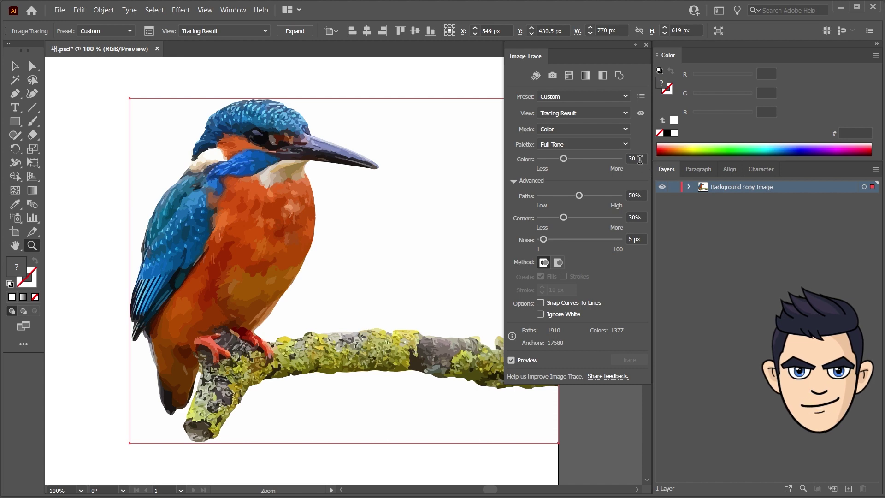
double_click(639, 160)
text(100)
key(Return)
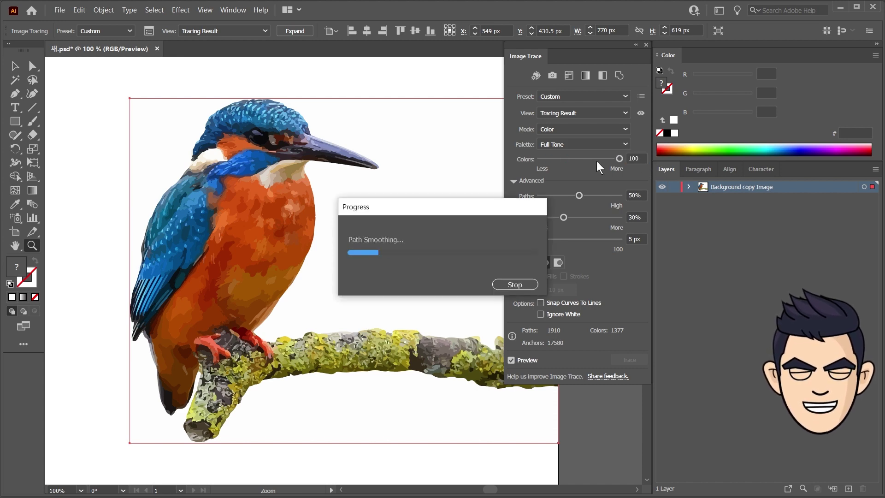
Step: Compare the trace with the original source photo, then return to the tracing result view
click(260, 30)
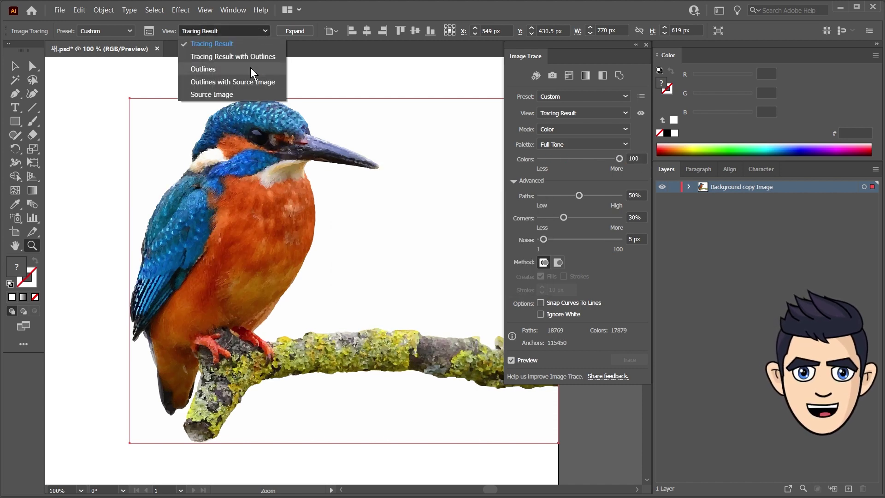
click(233, 94)
click(258, 31)
click(260, 43)
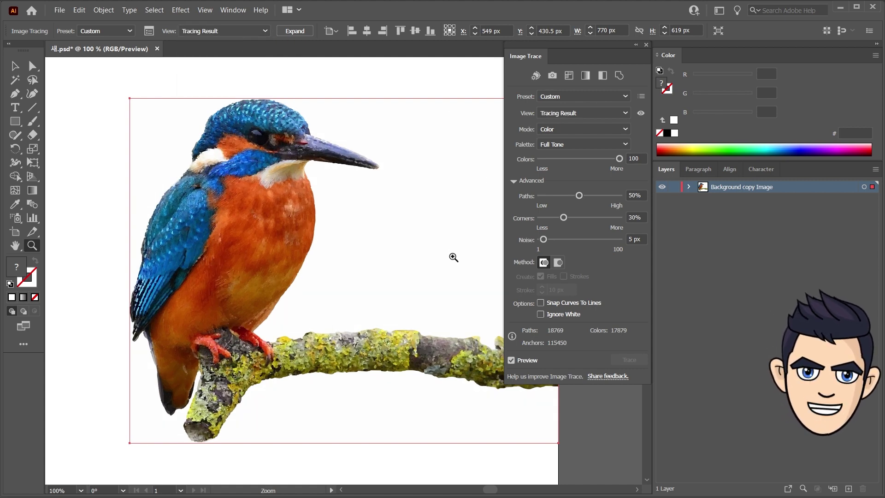
Step: Set the trace back to 30 colours with Ignore White unchecked, and expand it into paths
text(30)
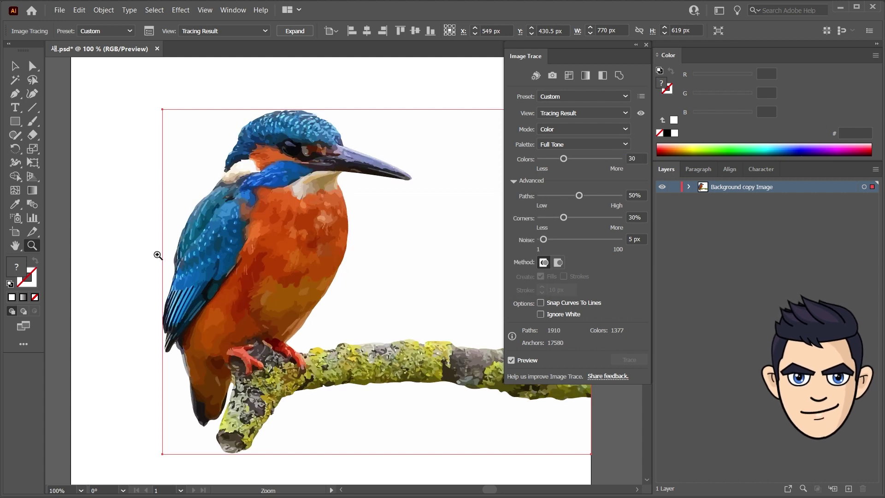
click(540, 313)
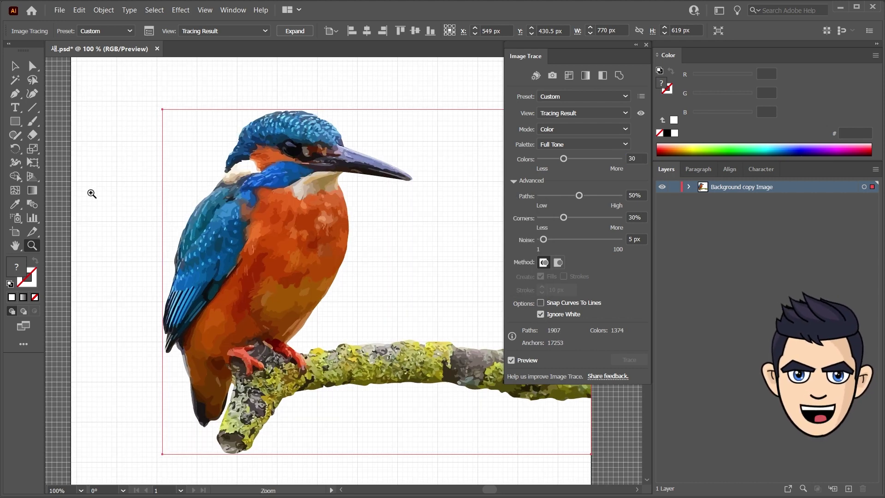
key(v)
scroll(355, 229, left, 3)
drag(431, 257, 178, 259)
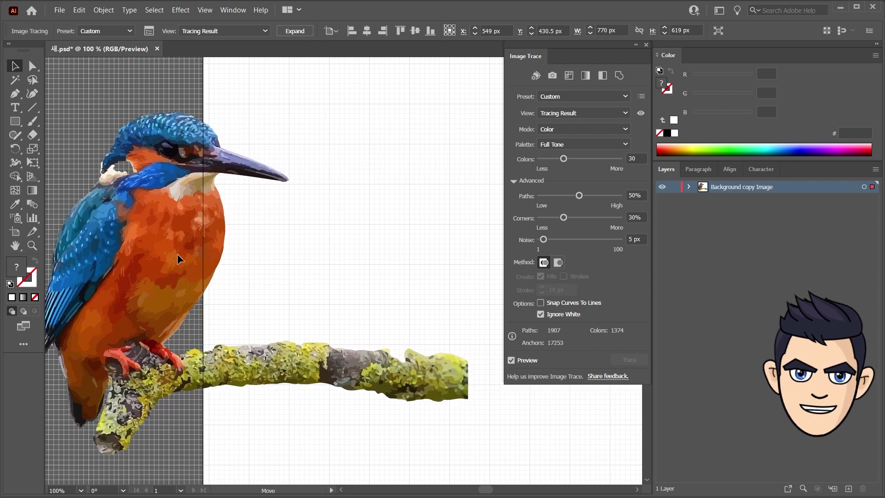
click(540, 314)
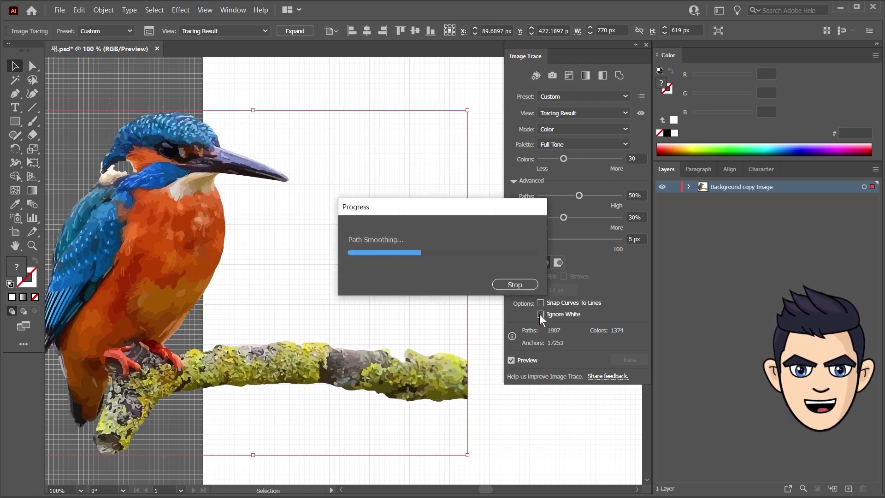
click(302, 32)
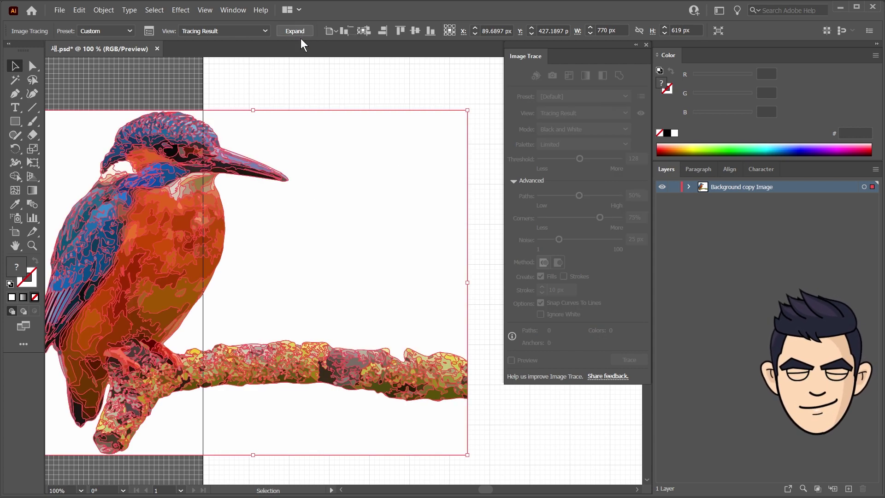
Step: List the layer's individual paths, toggle the bottom white path's visibility, and select it
click(689, 187)
drag(876, 198, 877, 476)
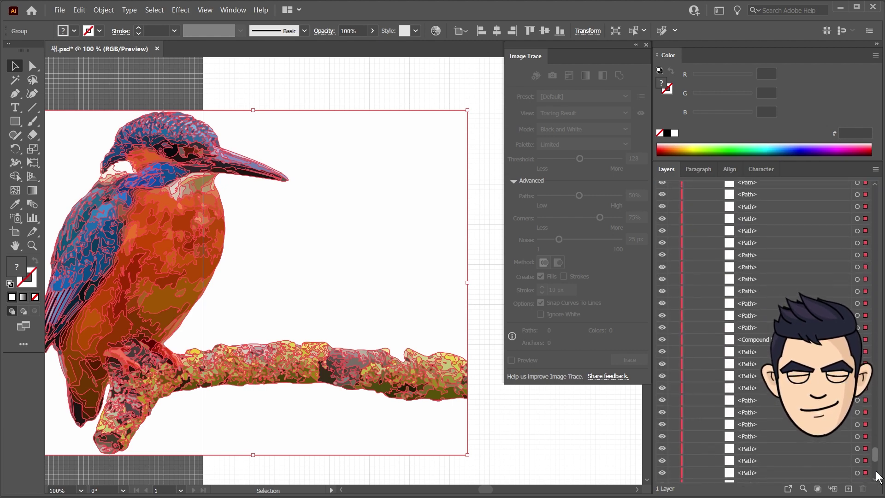
click(663, 477)
click(662, 476)
click(662, 476)
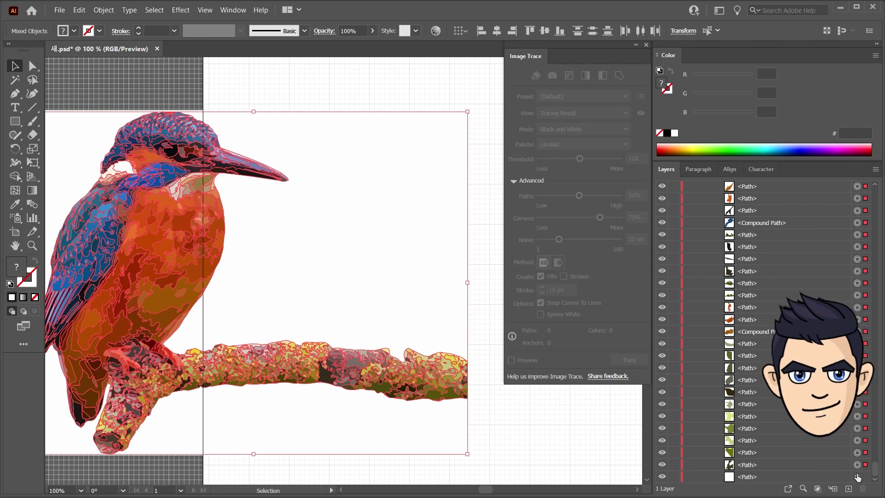
click(857, 476)
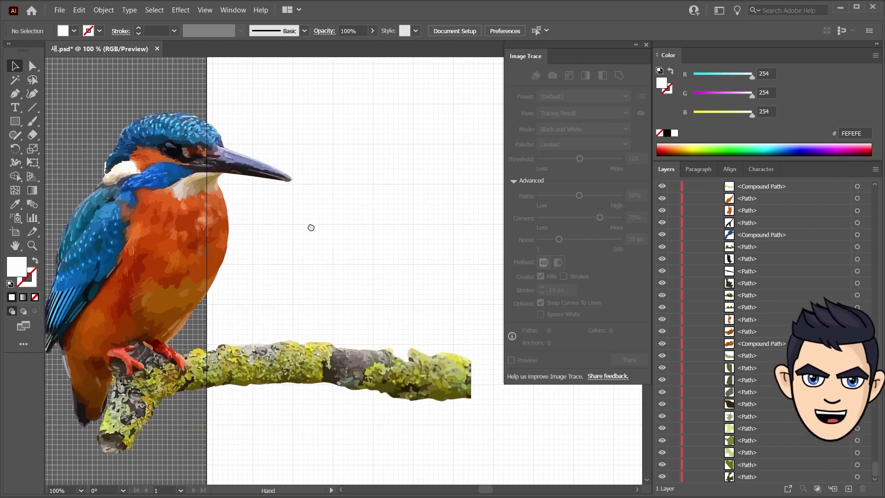
Step: Select the whole expanded kingfisher artwork, then deselect it
mouse_move(310, 227)
mouse_down()
mouse_move(369, 233)
mouse_move(263, 233)
mouse_up()
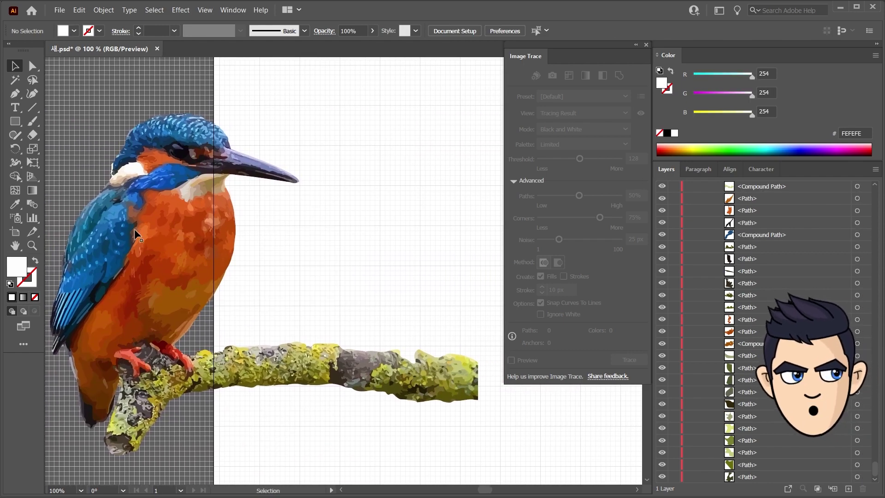
drag(144, 268, 180, 268)
click(367, 149)
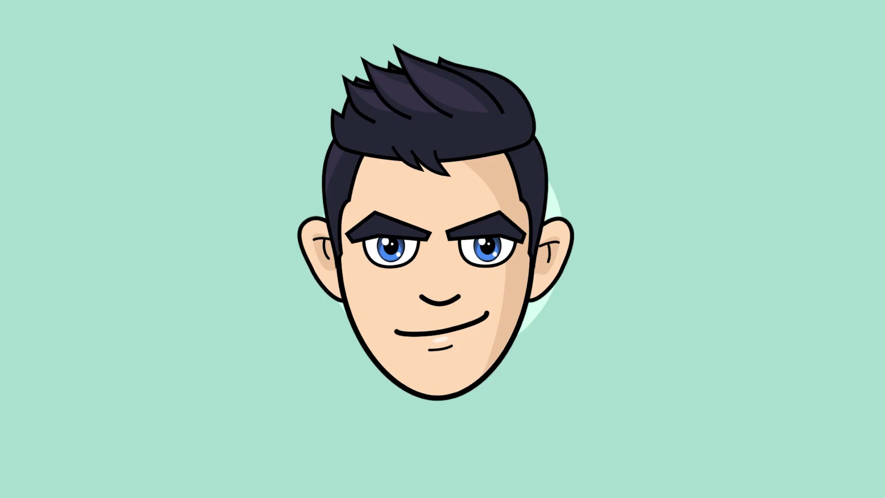